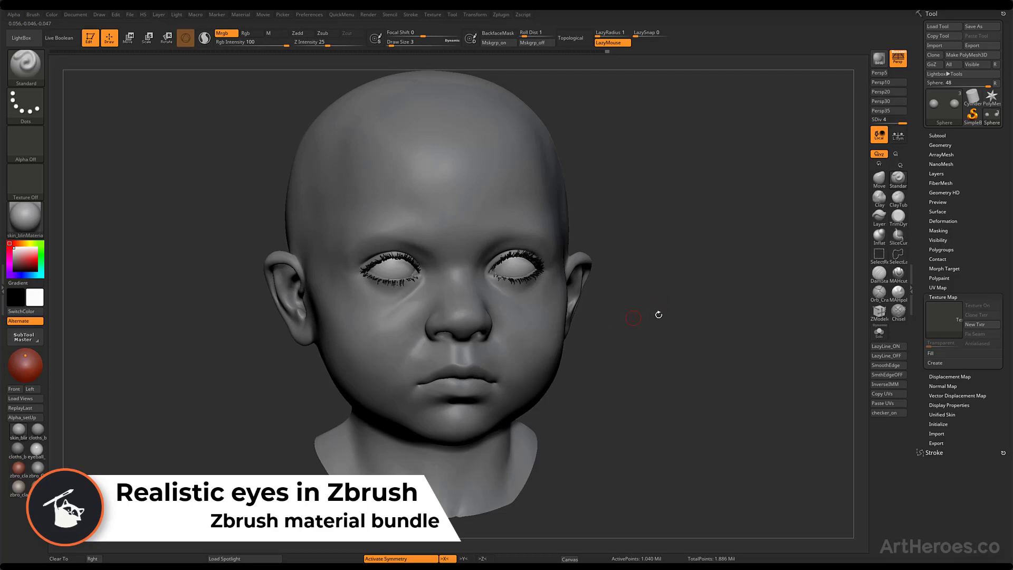
Step: Choose the eyes material and isolate the two eyeballs from the head
left_click_drag(658, 315, 680, 293)
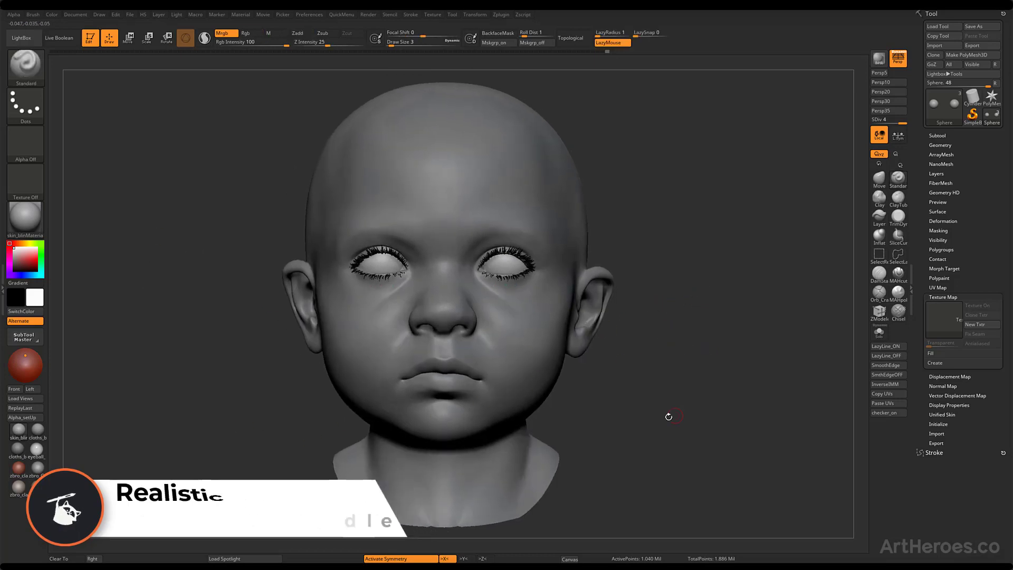
left_click(29, 229)
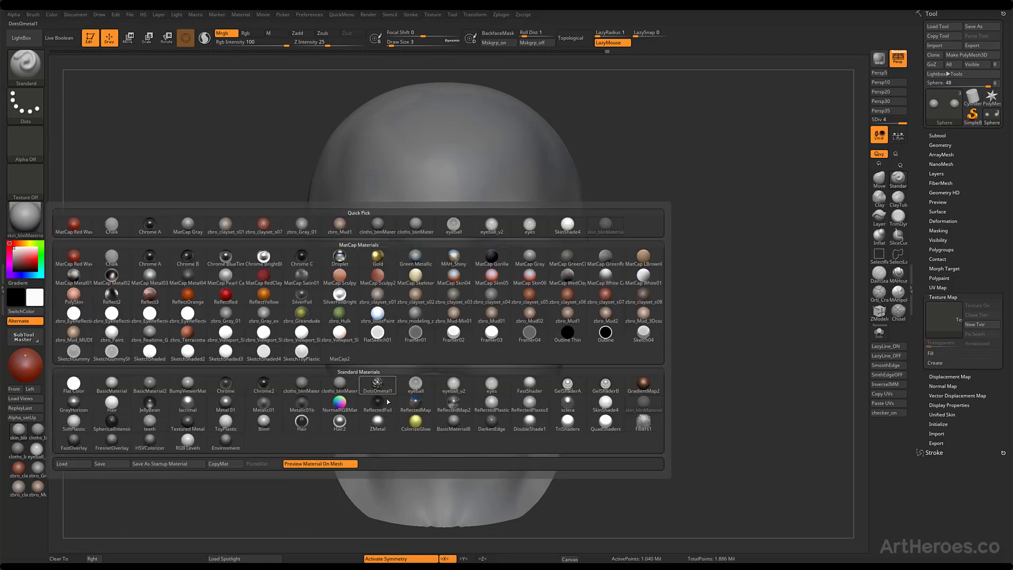
left_click(495, 386)
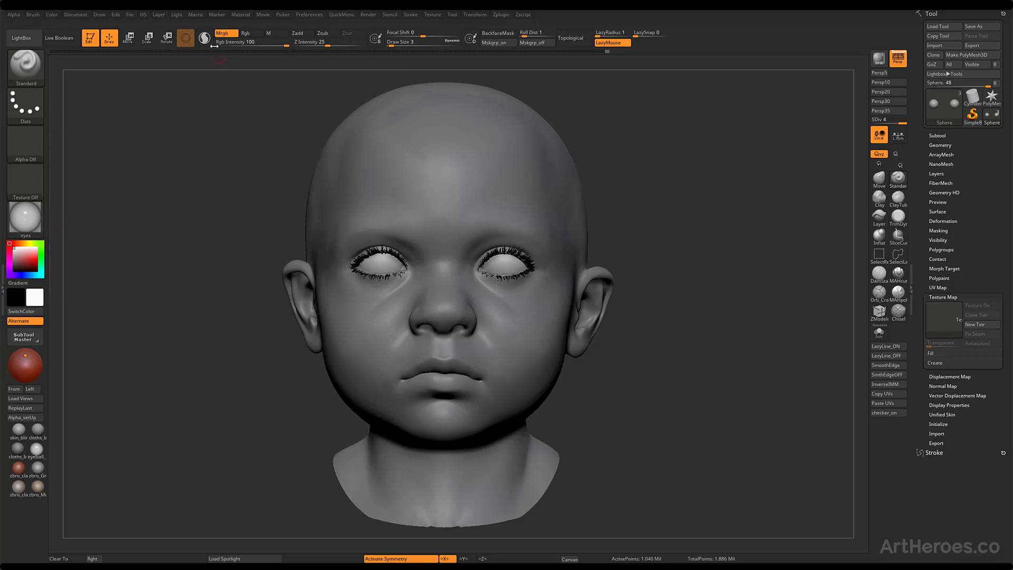
key("alt+s")
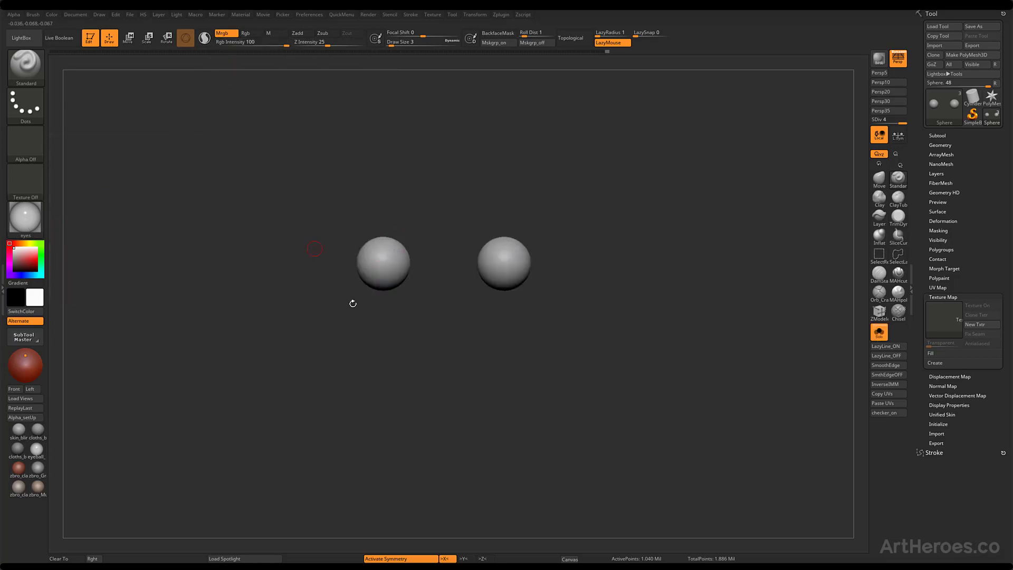
left_click_drag(447, 297, 385, 345)
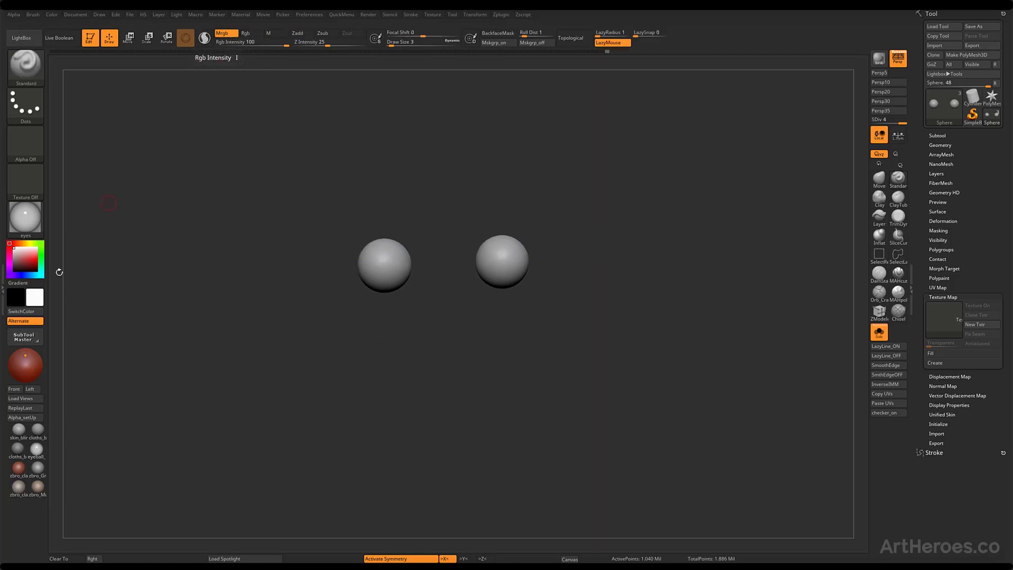
Step: Fill the eyeballs with light grey and the eyes material, and bring the whole head back in front view
left_click(14, 252)
left_click_drag(14, 252, 8, 251)
left_click(51, 14)
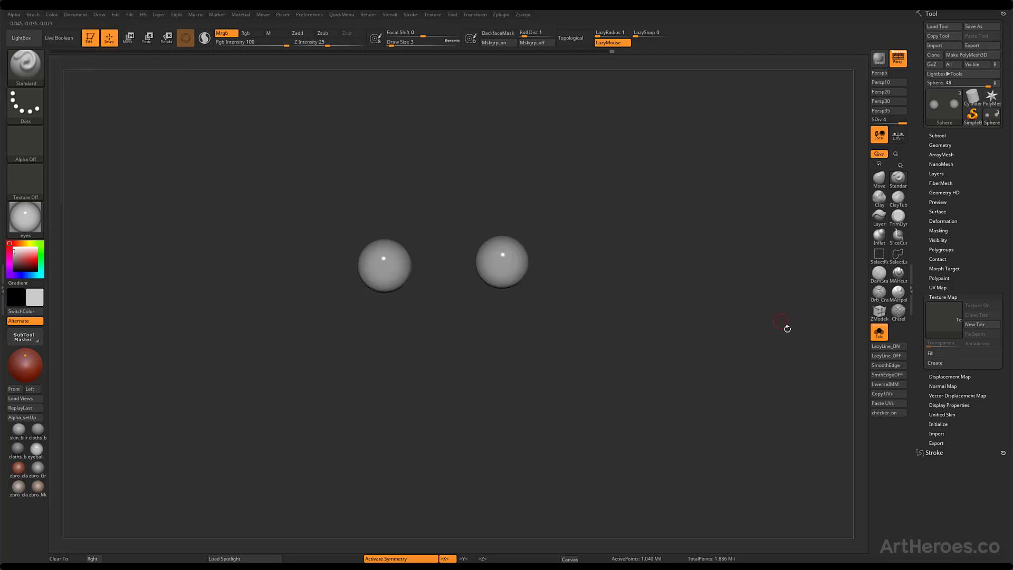
left_click(879, 331)
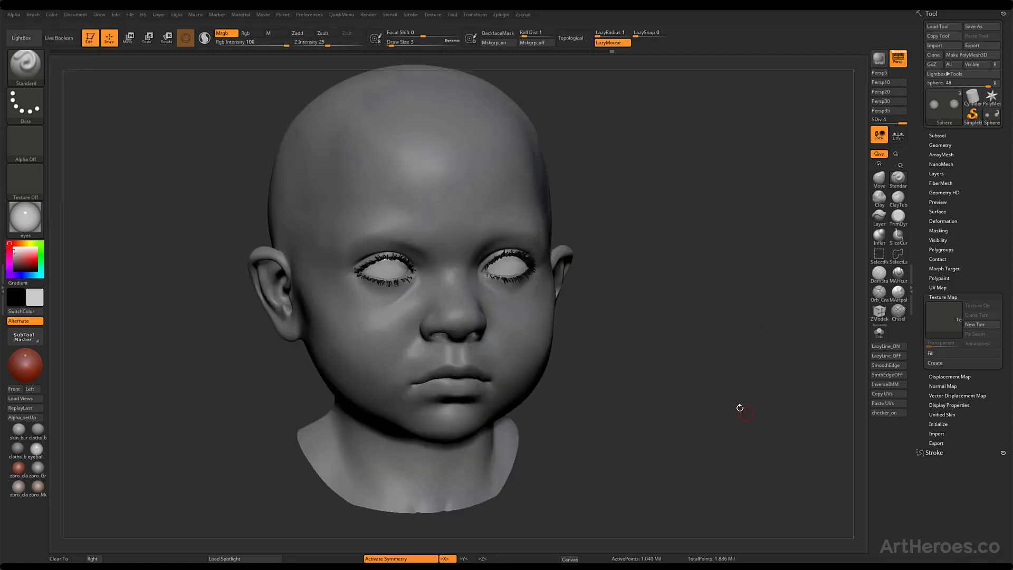
left_click_drag(729, 380, 732, 376, "shift")
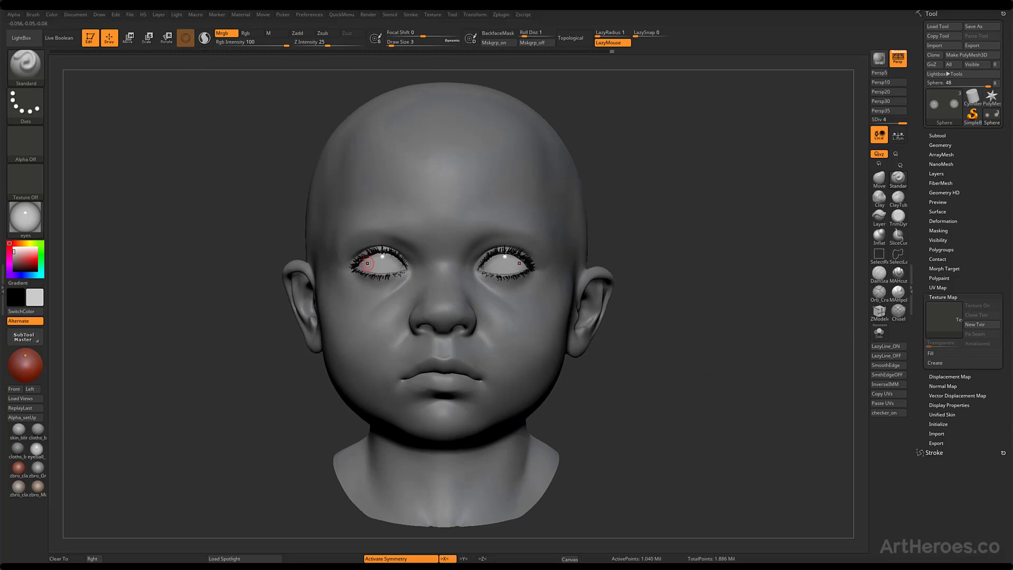
Step: Paint symmetrical black irises on both eyeballs with Rgb only, at draw size 7
left_click(246, 34)
key("alt+s")
key("alt+s")
left_click(14, 270)
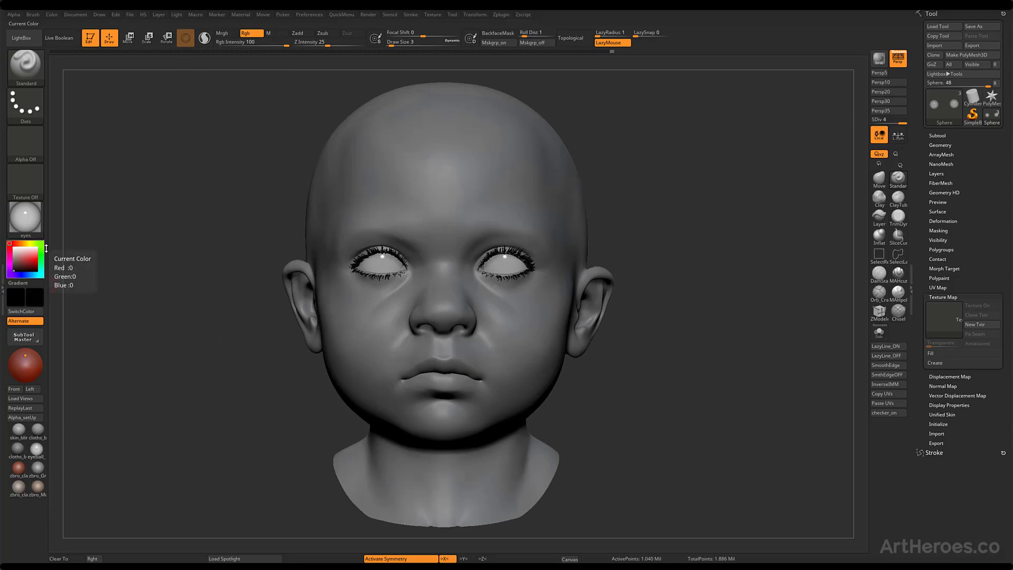
key("bracketright")
key("bracketright")
key("bracketright")
key("bracketright")
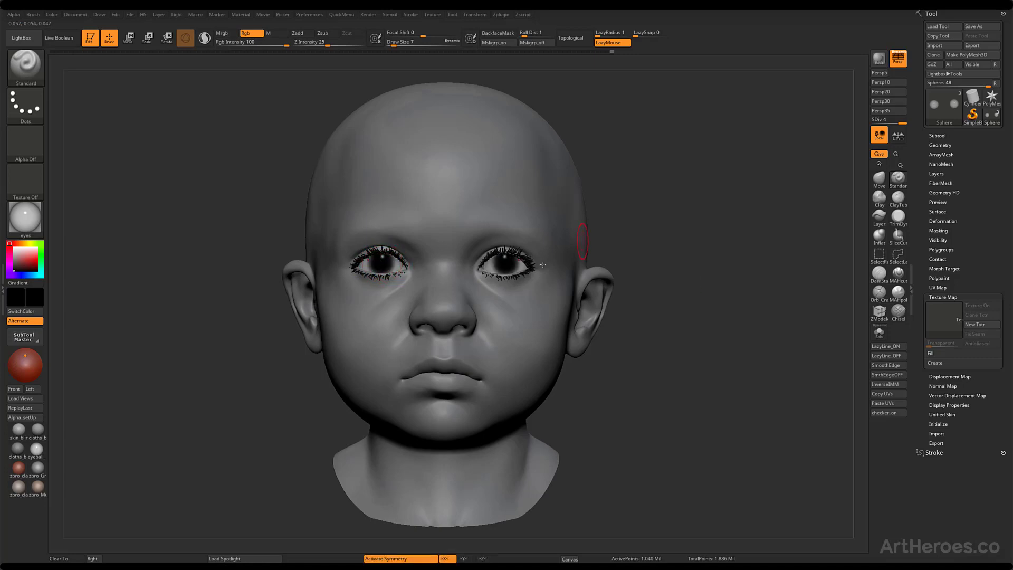
left_click_drag(720, 300, 686, 301)
left_click_drag(696, 238, 686, 295, "alt")
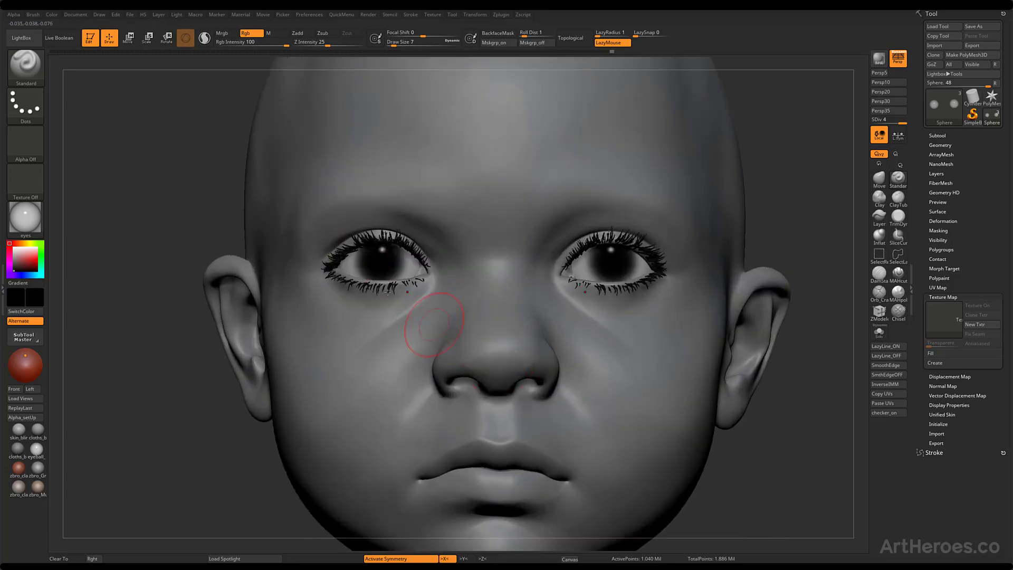
Step: Isolate the eyeballs and refine the rounded black iris shape at draw size 6
key("alt+shift+s")
key("s")
left_click_drag(378, 263, 376, 264)
left_click_drag(473, 269, 471, 300, "alt")
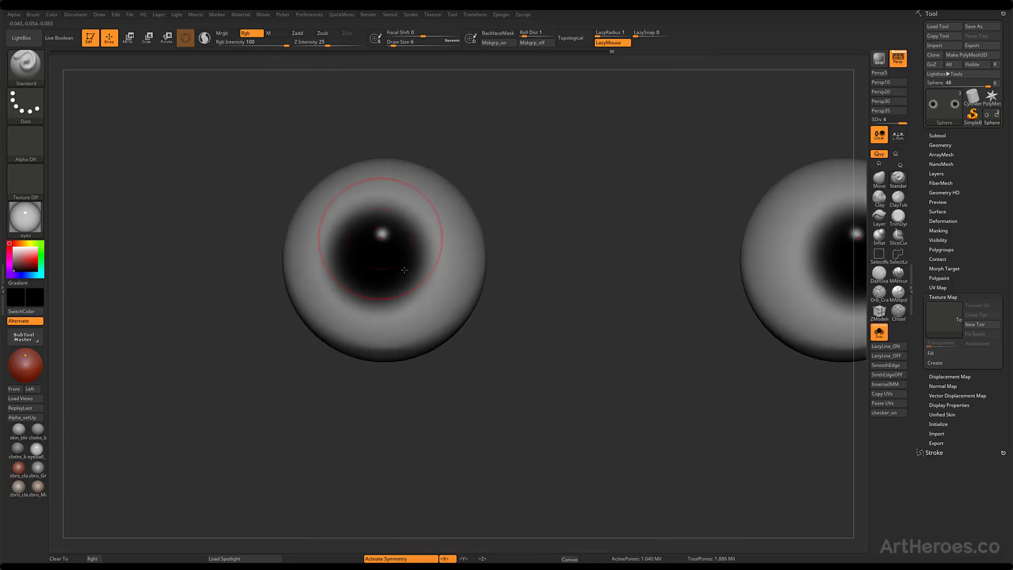
key("s")
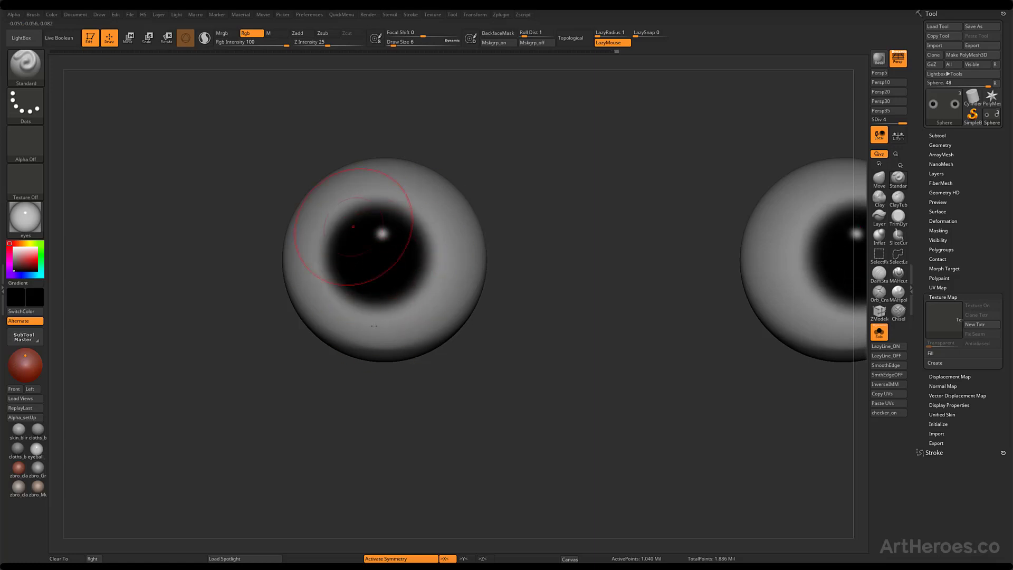
Step: Paint a soft lighter crescent in the lower part of each iris with white at draw size 3
key("alt+s")
key("alt+s")
key("s")
left_click_drag(389, 254, 384, 255)
mouse_move(545, 188)
left_mouse_down()
mouse_move(452, 163)
mouse_move(369, 253)
mouse_move(464, 174)
mouse_move(348, 248)
left_mouse_up()
mouse_move(33, 260)
left_mouse_down()
mouse_move(27, 250)
mouse_move(14, 267)
mouse_move(6, 251)
left_mouse_up()
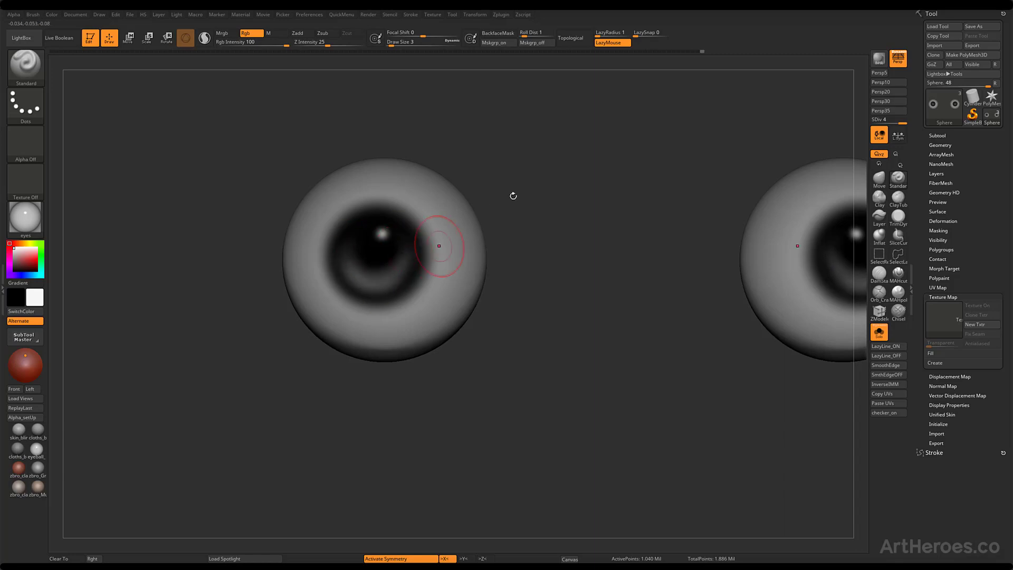
left_click_drag(514, 194, 549, 197)
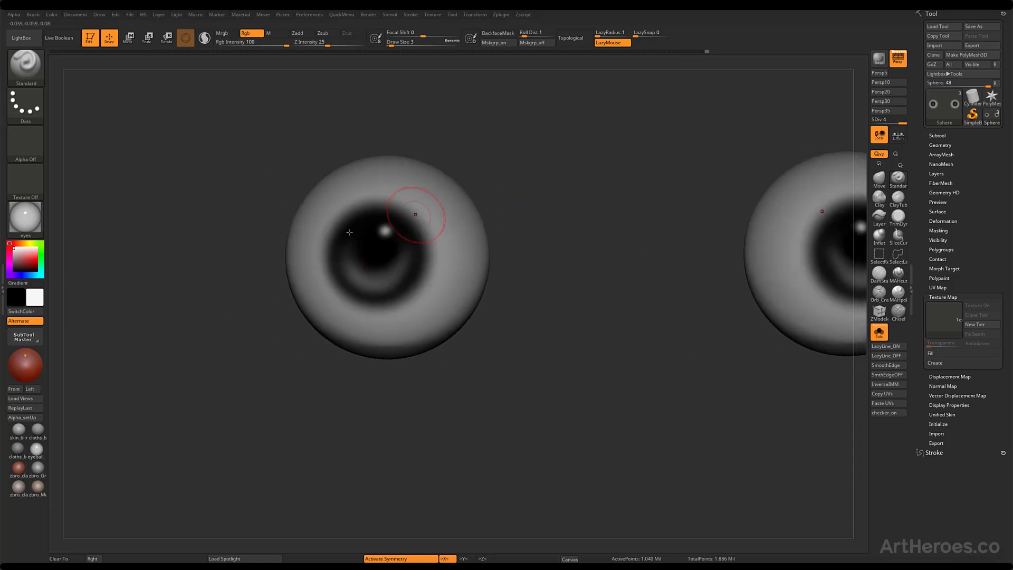
left_click_drag(533, 152, 502, 177)
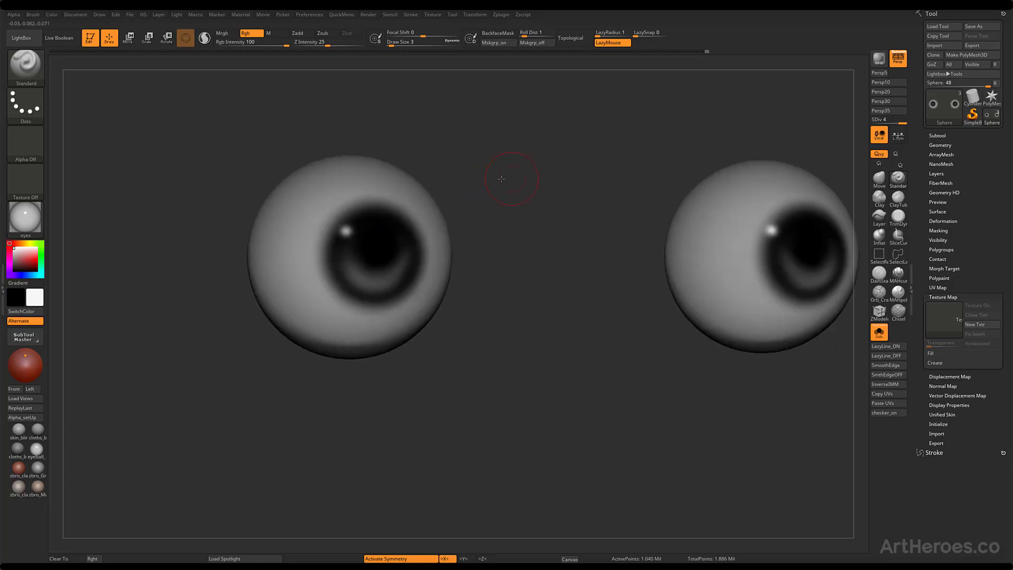
left_click_drag(580, 147, 547, 155)
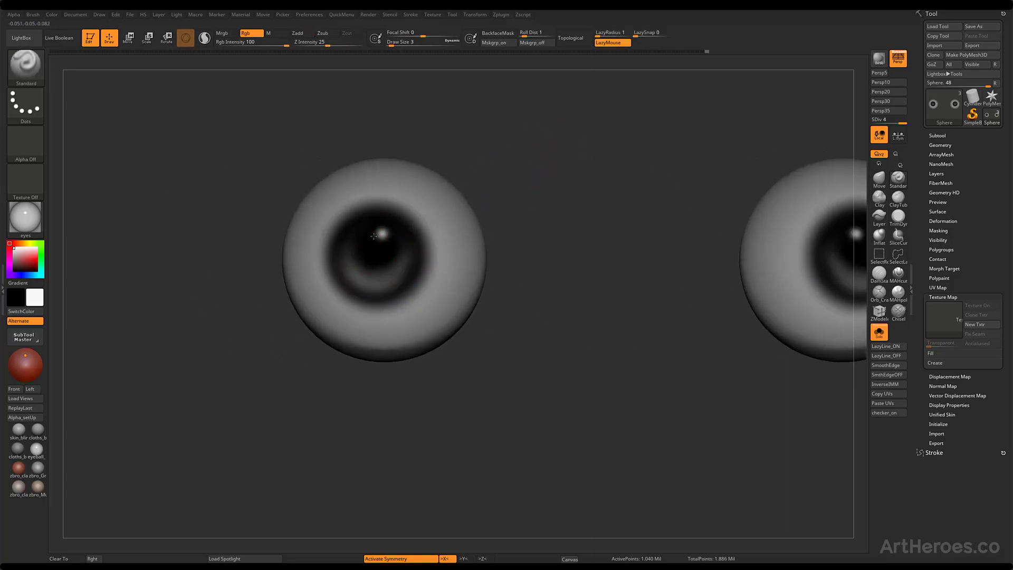
Step: Paint fine grey and dark purplish-grey detail around the pupils inside the irises at draw size 1
left_click_drag(366, 252, 365, 266, "alt")
key("[")
left_click(15, 259)
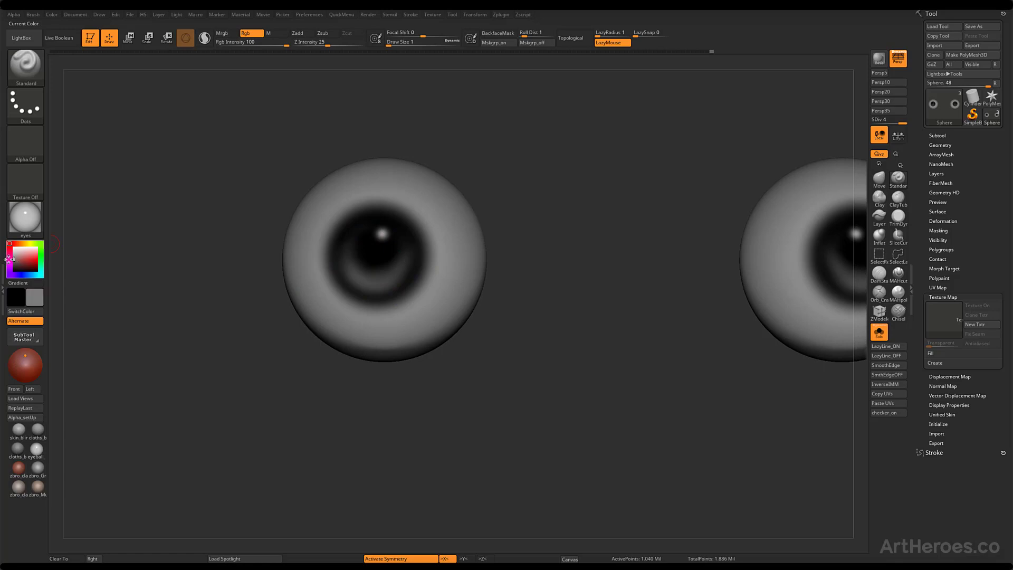
key("s")
left_click_drag(397, 268, 401, 265)
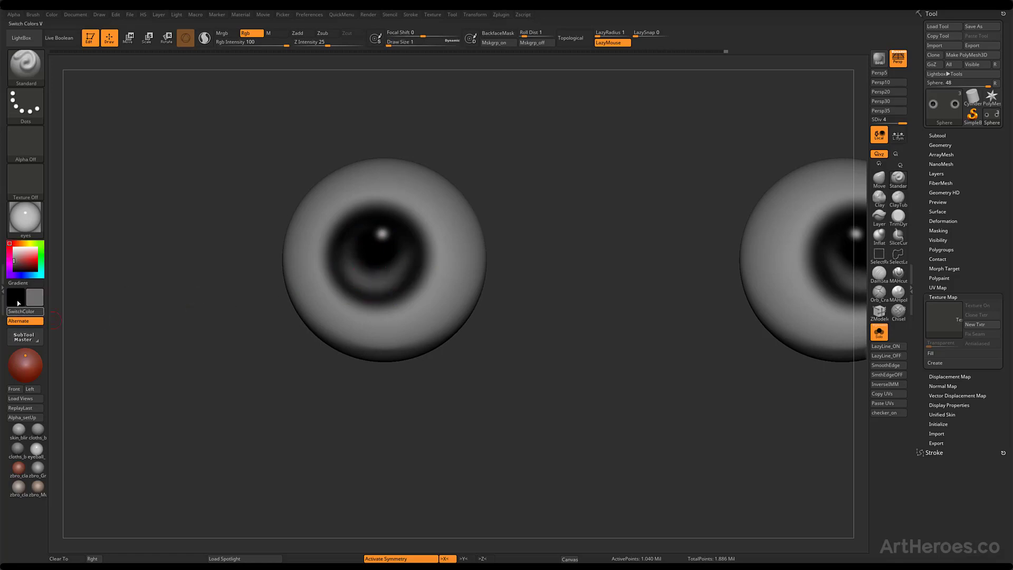
mouse_move(22, 264)
left_mouse_down()
mouse_move(6, 263)
mouse_move(13, 267)
left_mouse_up()
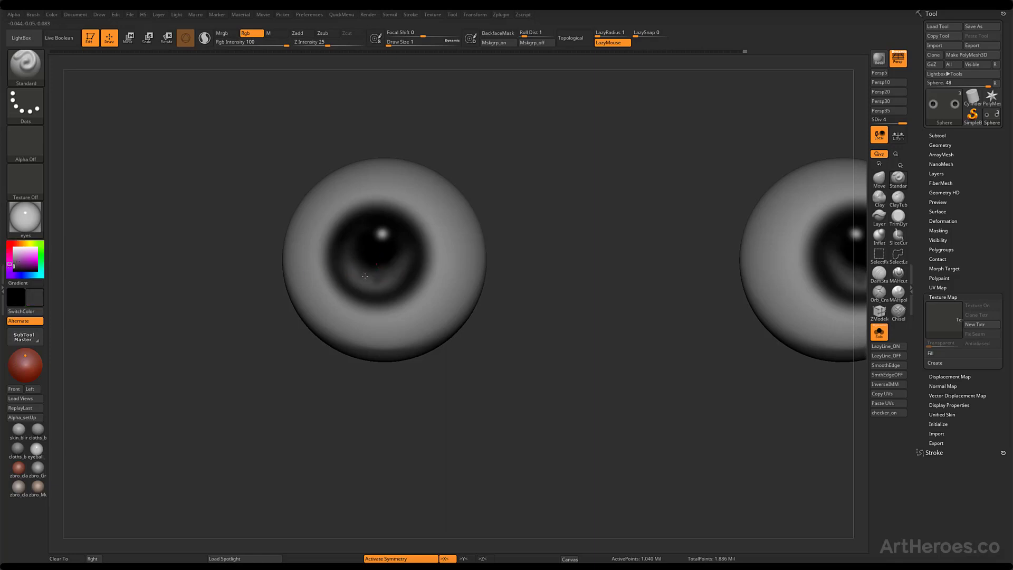
mouse_move(372, 267)
left_mouse_down()
mouse_move(404, 257)
mouse_move(400, 248)
left_mouse_up()
left_click_drag(408, 253, 409, 239)
Step: Show the full head again and render it with BPR
left_click_drag(524, 246, 516, 174, "alt")
key("alt+s")
mouse_move(760, 375)
left_mouse_down("alt")
mouse_move(721, 337)
mouse_move(707, 339)
mouse_move(725, 334)
mouse_move(730, 380)
mouse_move(730, 344)
mouse_move(728, 357)
mouse_move(743, 354)
mouse_move(736, 361)
left_mouse_up("alt")
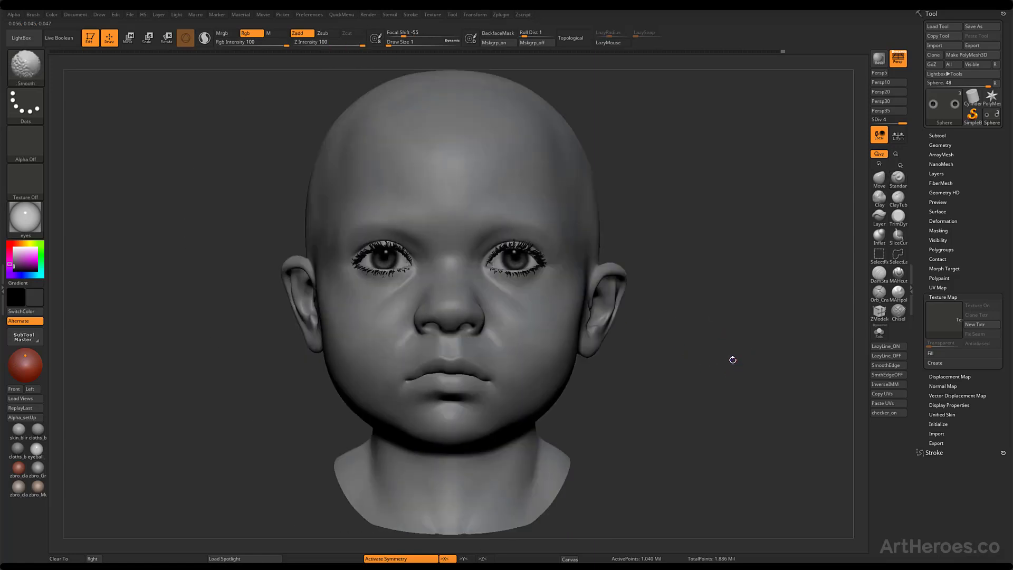
key("shift+r")
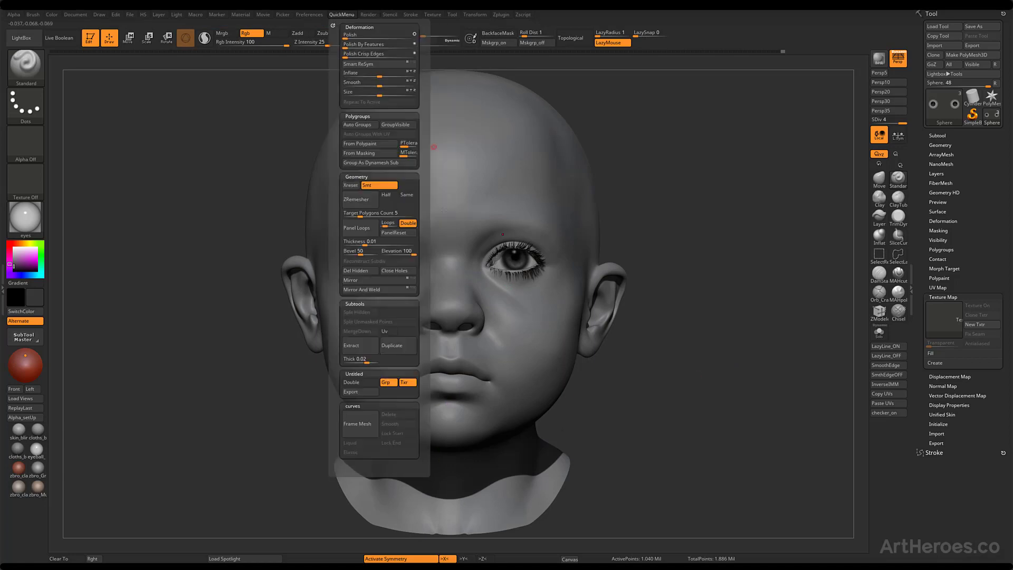
Step: Set the BPR shadow angle to 21 and the shadow rays to 24, and render the head again
mouse_move(368, 18)
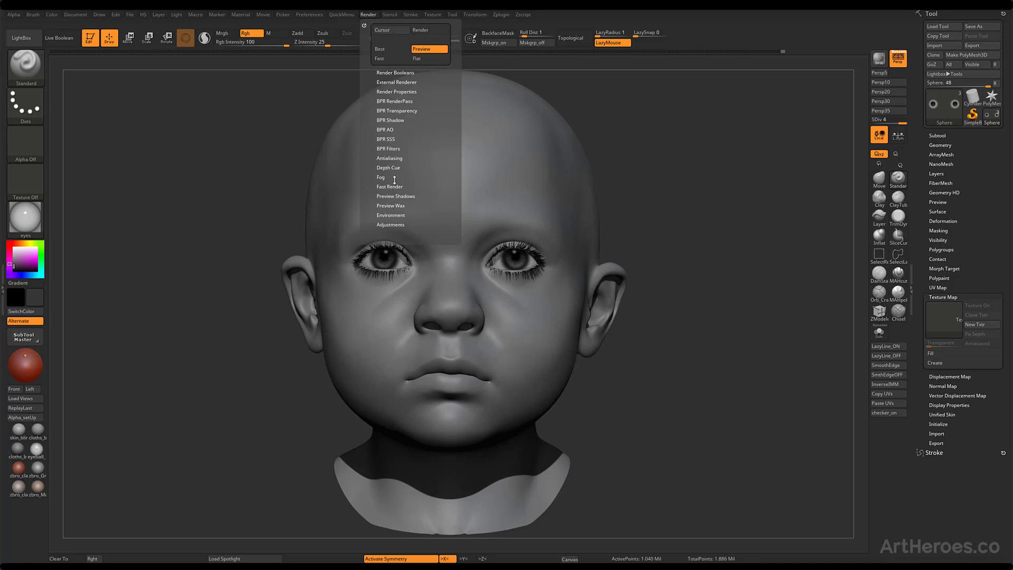
left_click(389, 92)
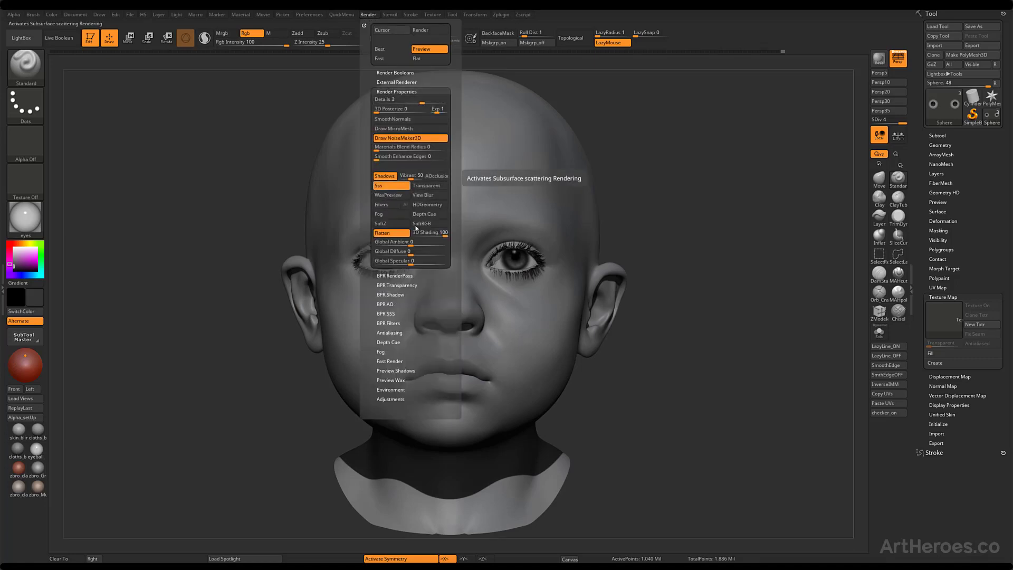
left_click(395, 294)
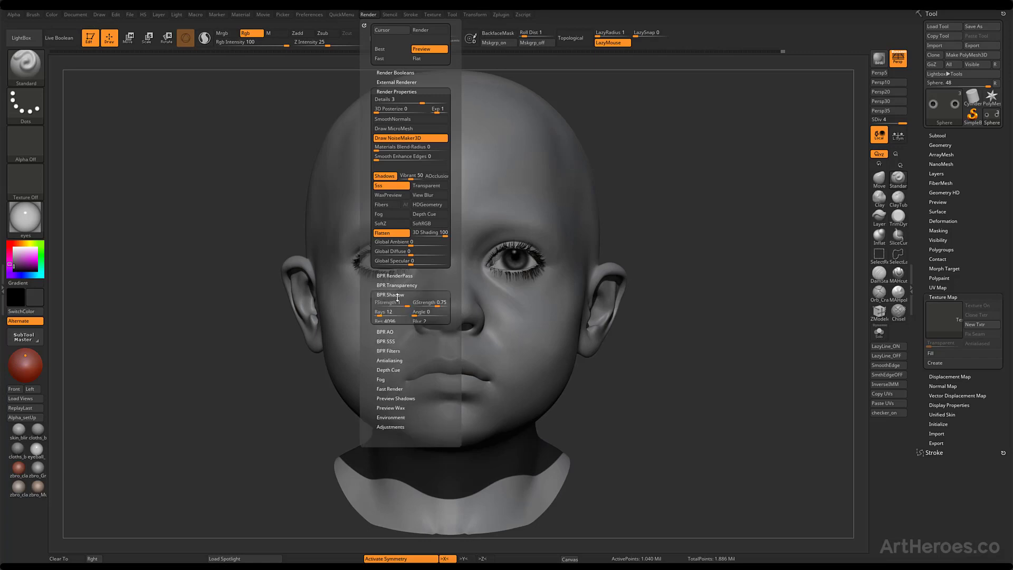
left_click(416, 312)
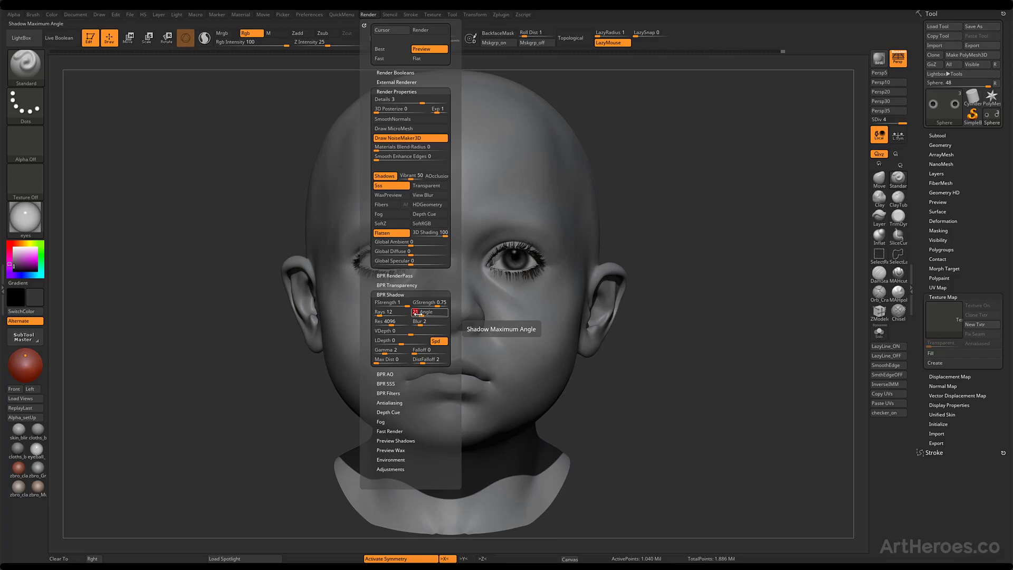
key("Return")
left_click(369, 16)
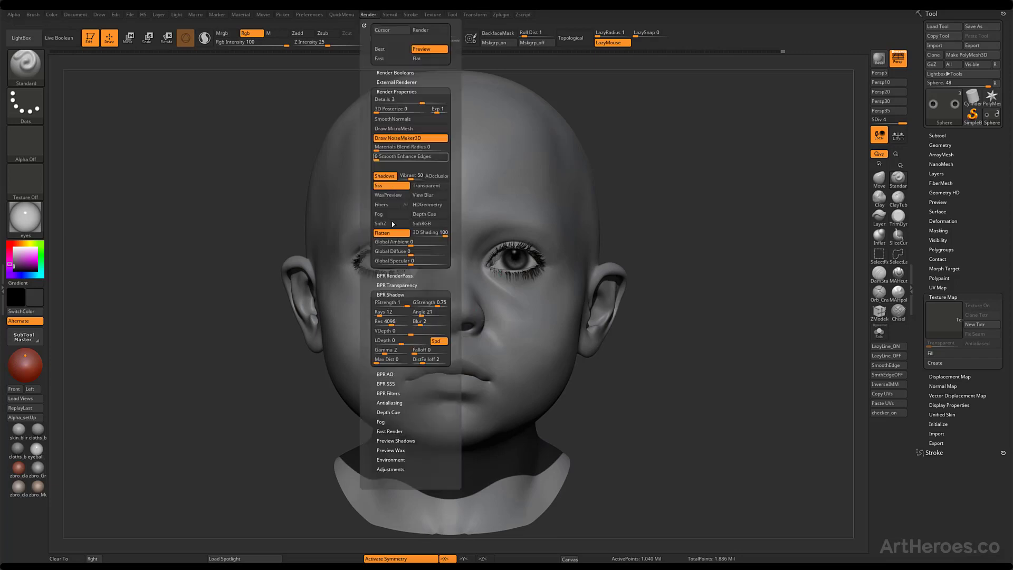
left_click(387, 312)
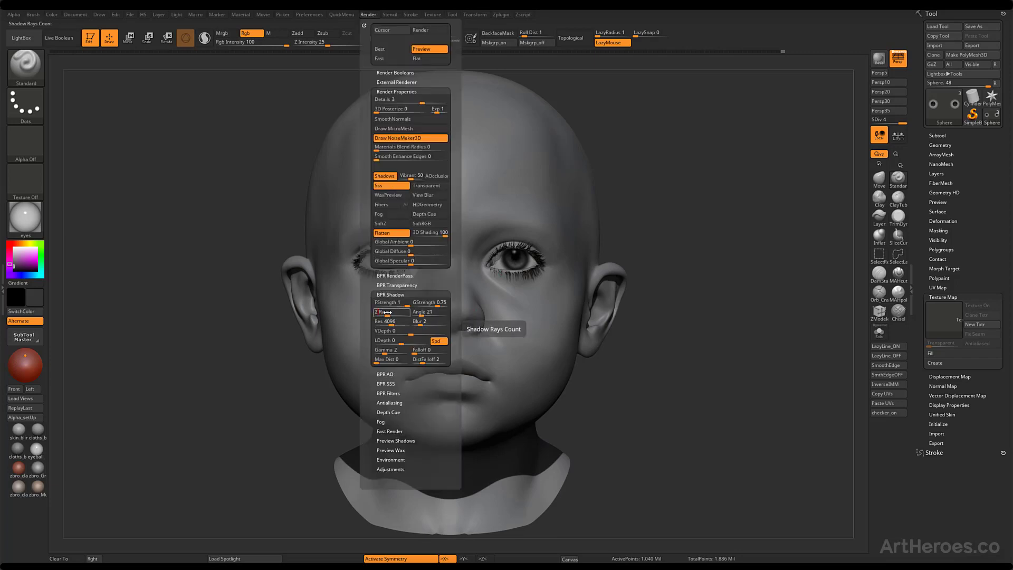
type("24")
key("Return")
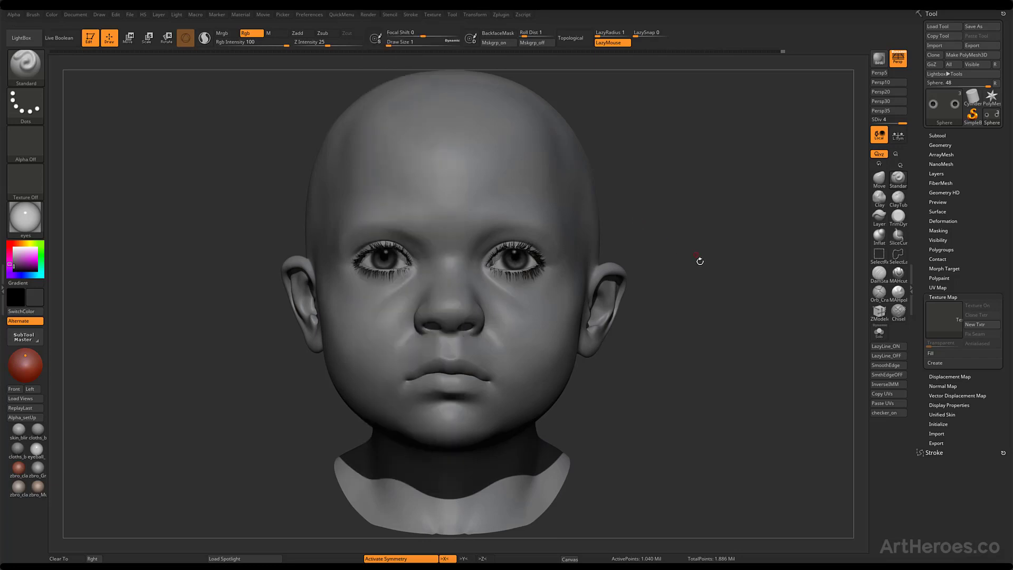
key("shift+r")
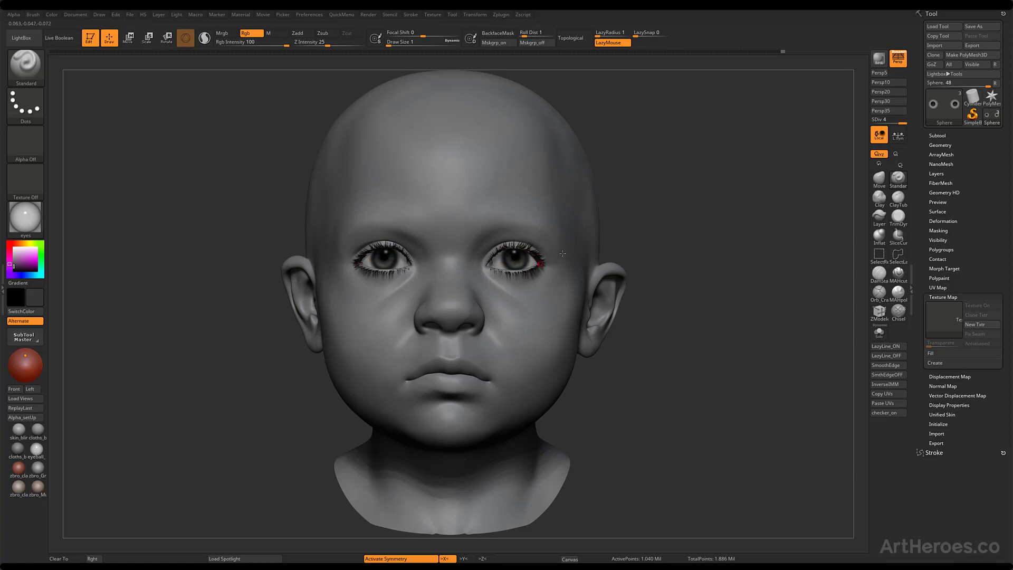
Step: Dock the Material palette beside the canvas and expand the eyes material's modifiers
left_click(175, 15)
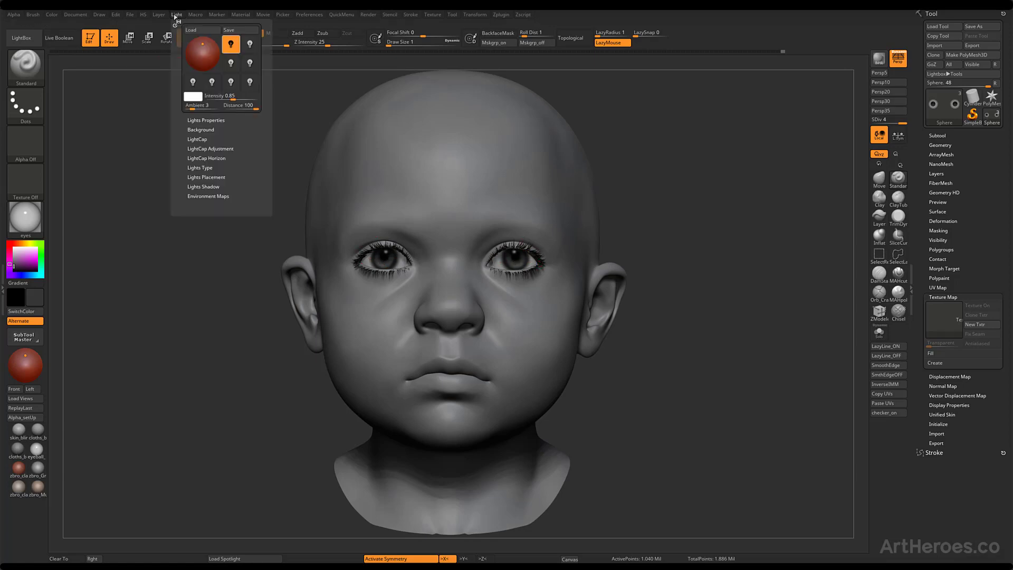
left_click(3, 285)
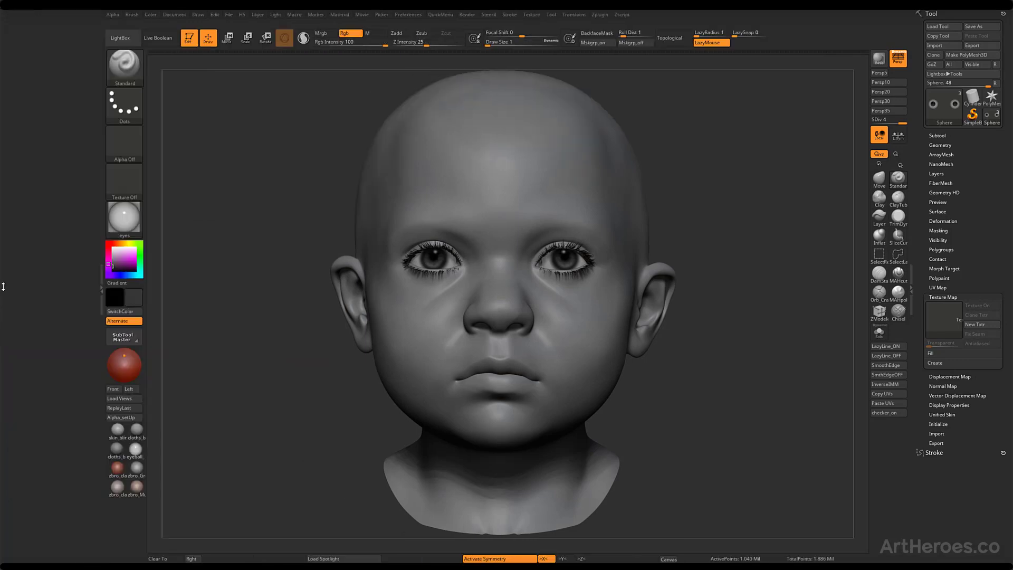
left_click(332, 15)
left_click(334, 23)
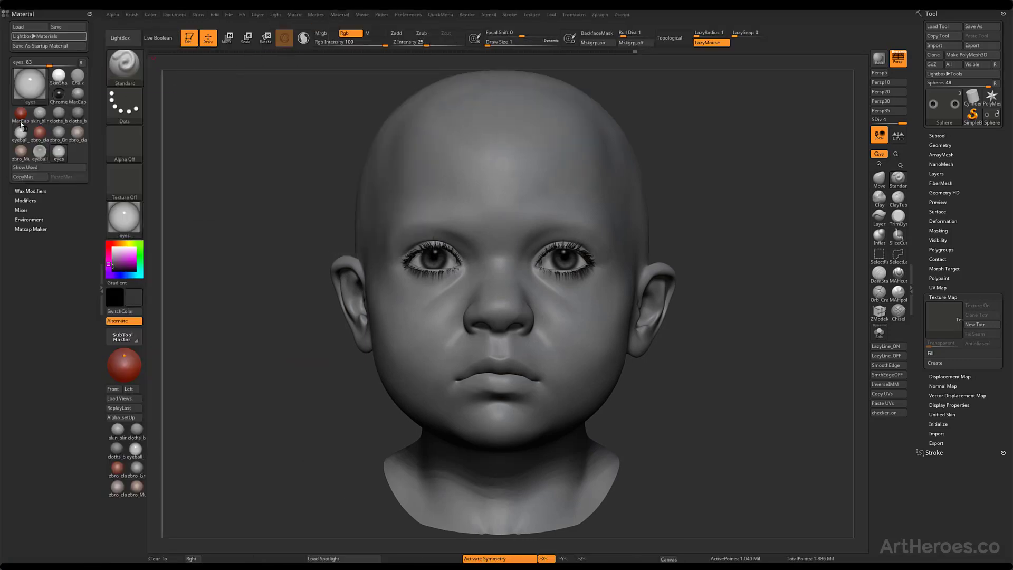
left_click(25, 200)
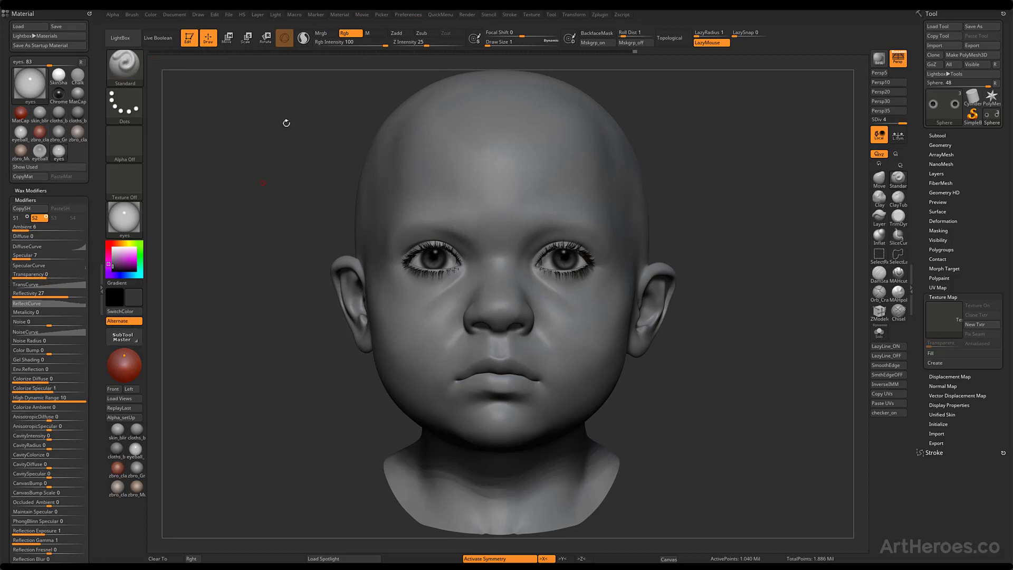
Step: Slightly lower the light's ambient intensity and render the head with BPR
left_click(276, 15)
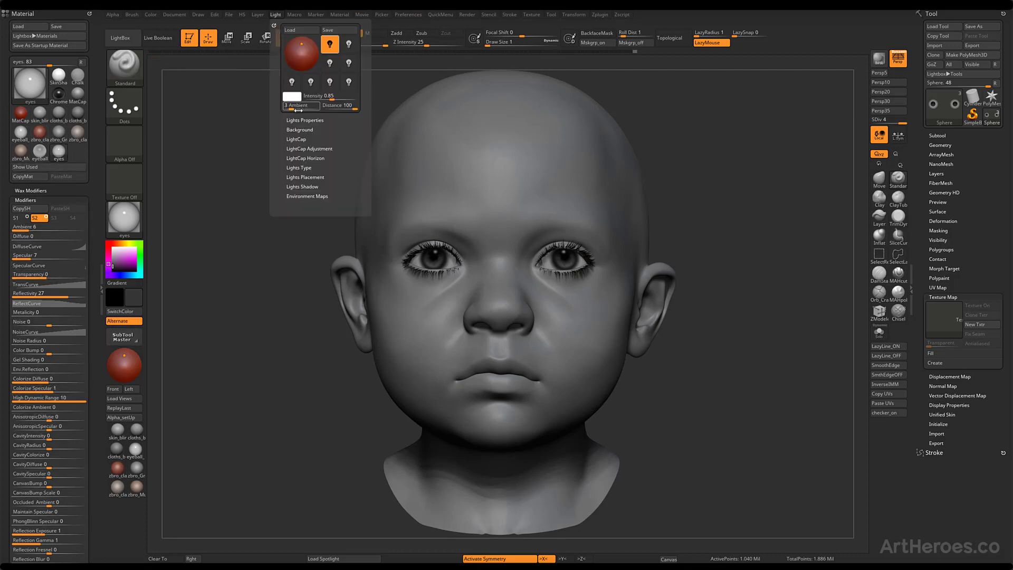
left_click_drag(291, 108, 289, 109)
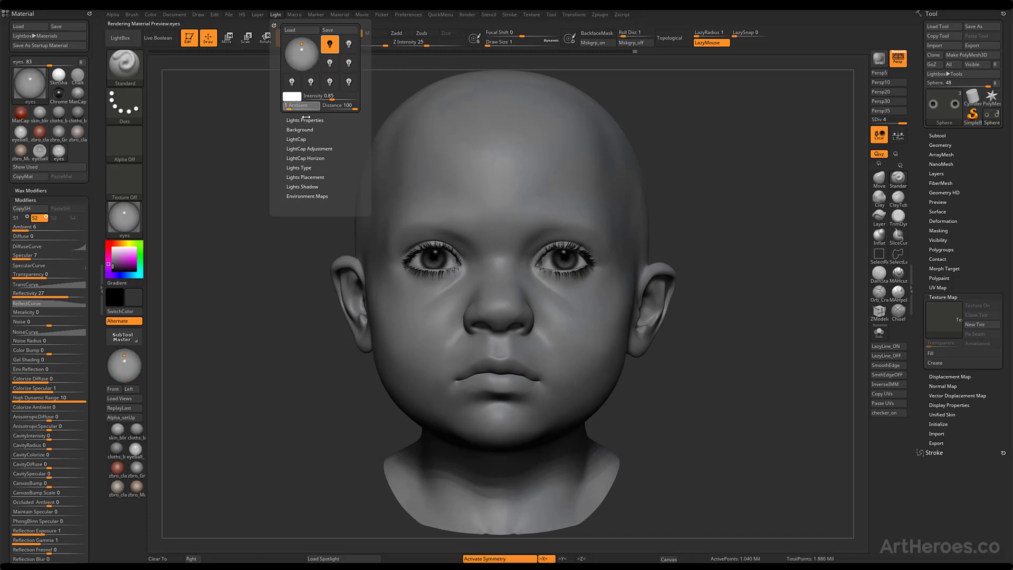
key("shift+r")
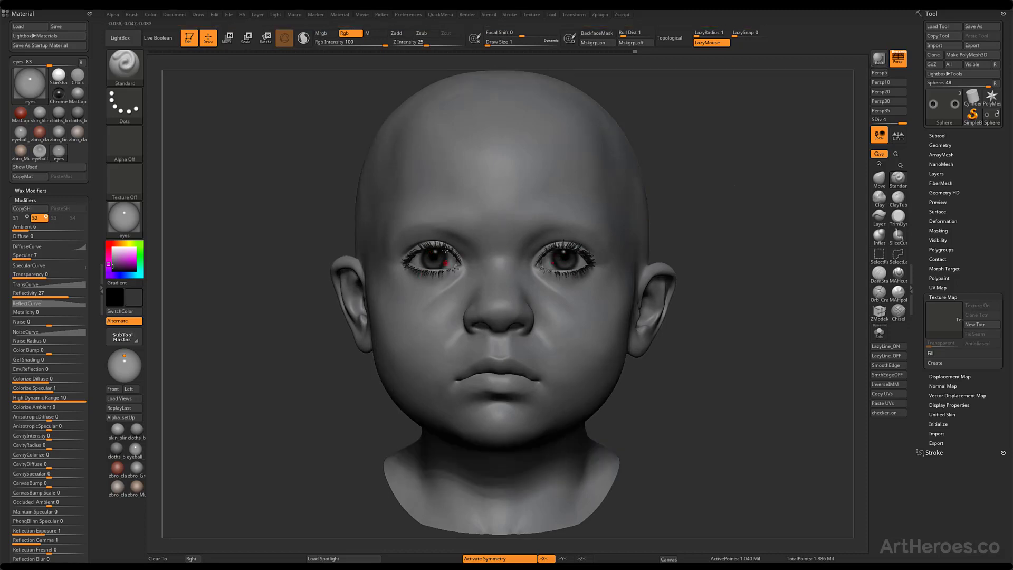
Step: Set the eyes material's specular on the second shader to 20 and render the head again
left_click_drag(39, 256, 47, 257)
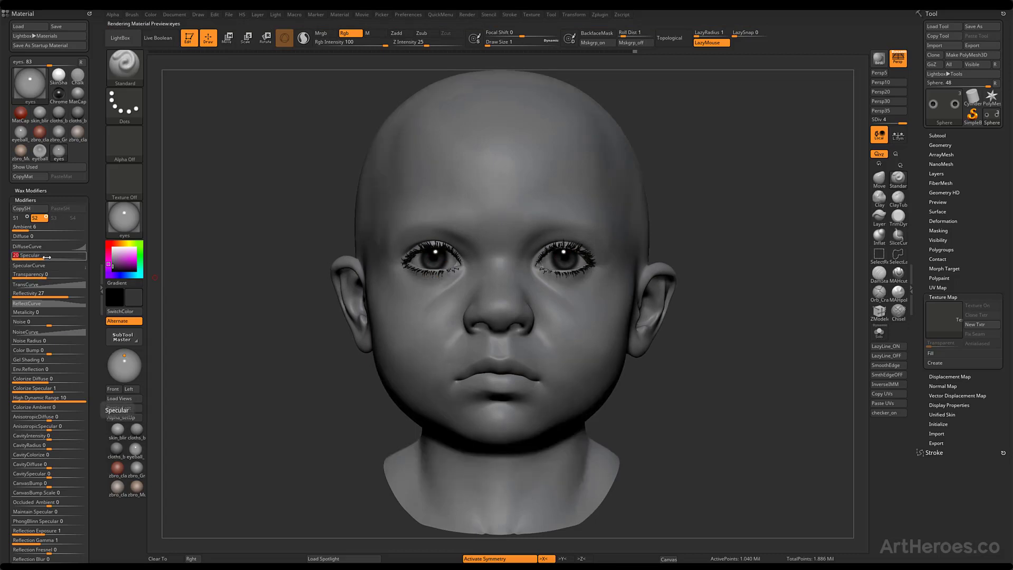
key("shift+r")
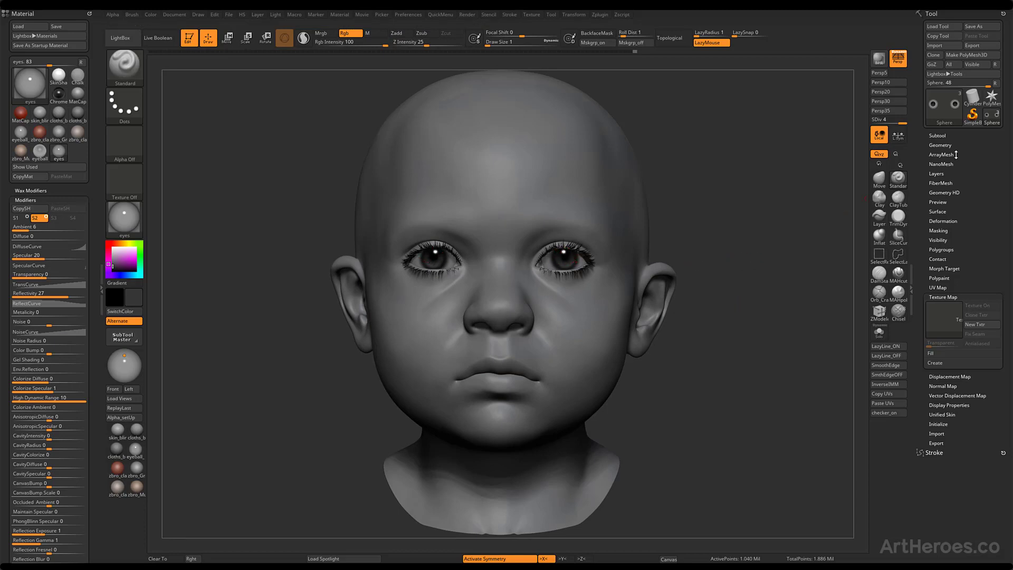
Step: Isolate the eyeballs subtool and lower it to subdivision level 1, framed for a close front view
left_click(934, 136)
key("alt+s")
left_click_drag(671, 318, 583, 382)
mouse_move(658, 266)
left_mouse_down("alt")
mouse_move(647, 400)
mouse_move(647, 308)
left_mouse_up("alt")
mouse_move(683, 301)
left_mouse_down()
mouse_move(754, 287)
mouse_move(780, 221)
left_mouse_up()
key("shift+d")
key("shift+d")
key("shift+d")
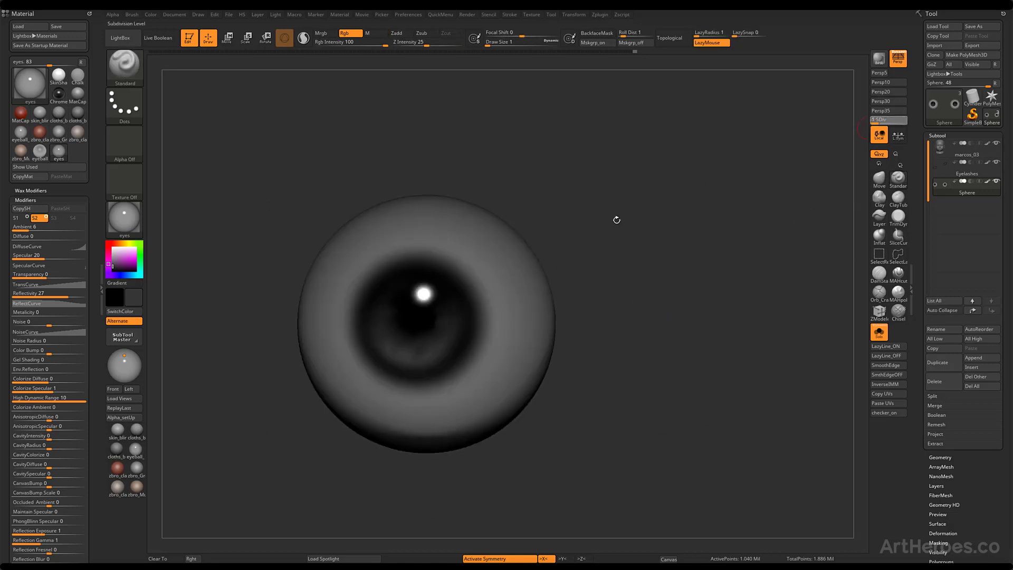
Step: With the wireframe shown, mask the eyeballs everywhere except a circular area over the iris and soften the mask
key("ctrl")
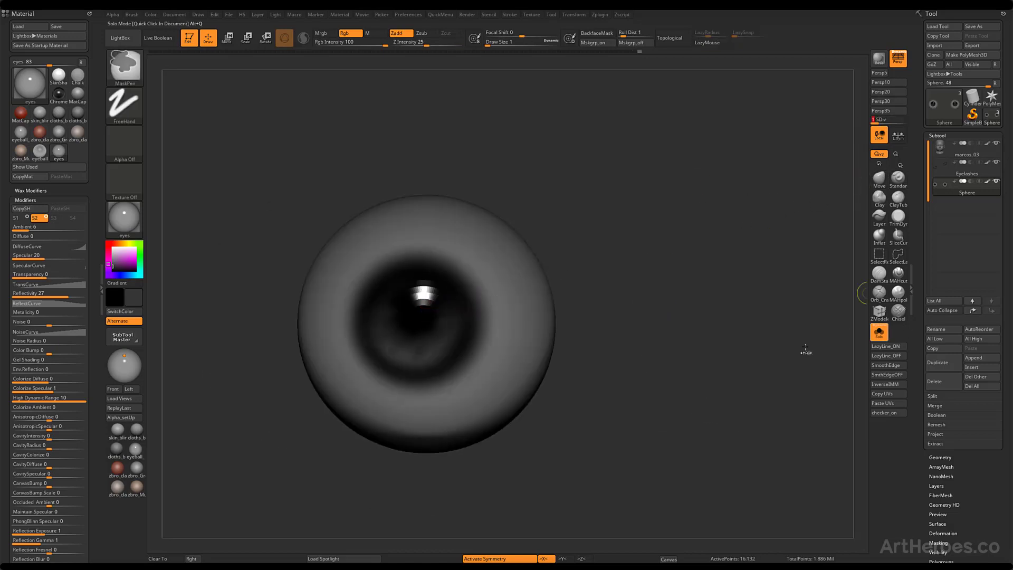
key("l")
key("shift+f")
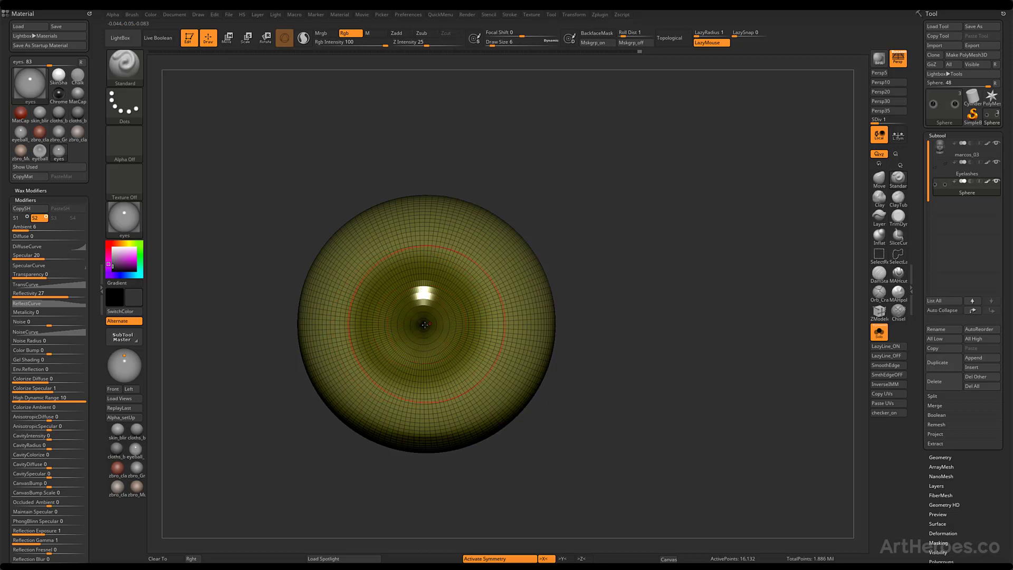
mouse_move(422, 325)
left_mouse_down("ctrl")
mouse_move(417, 337)
mouse_move(396, 333)
mouse_move(422, 348)
mouse_move(408, 348)
left_mouse_up("ctrl")
left_click(601, 261, "ctrl")
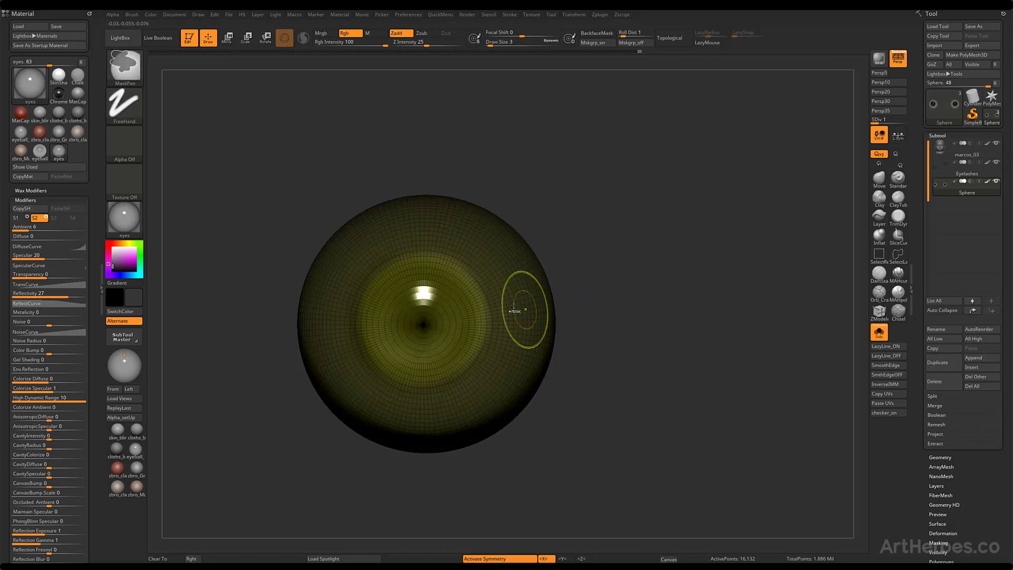
left_click_drag(653, 253, 738, 266)
left_click(342, 380, "ctrl")
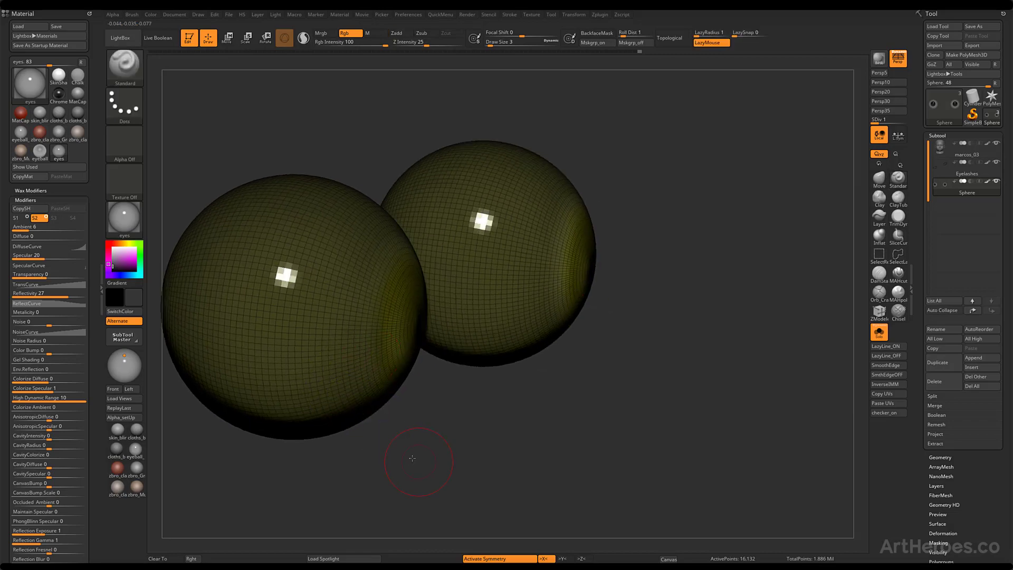
Step: Push the unmasked iris area outward with the Move gizmo to form a cornea bulge on both eyeballs
key("w")
mouse_move(483, 446)
left_mouse_down()
mouse_move(441, 438)
mouse_move(473, 444)
left_mouse_up()
left_click_drag(358, 323, 361, 324)
left_click_drag(483, 454, 474, 427)
Step: Show the whole head without wireframe, raise the eyeballs to subdivision level 3 and slightly refine the position of the cornea bulge
key("shift+f")
key("alt+s")
left_click_drag(810, 411, 804, 401)
key("d")
key("d")
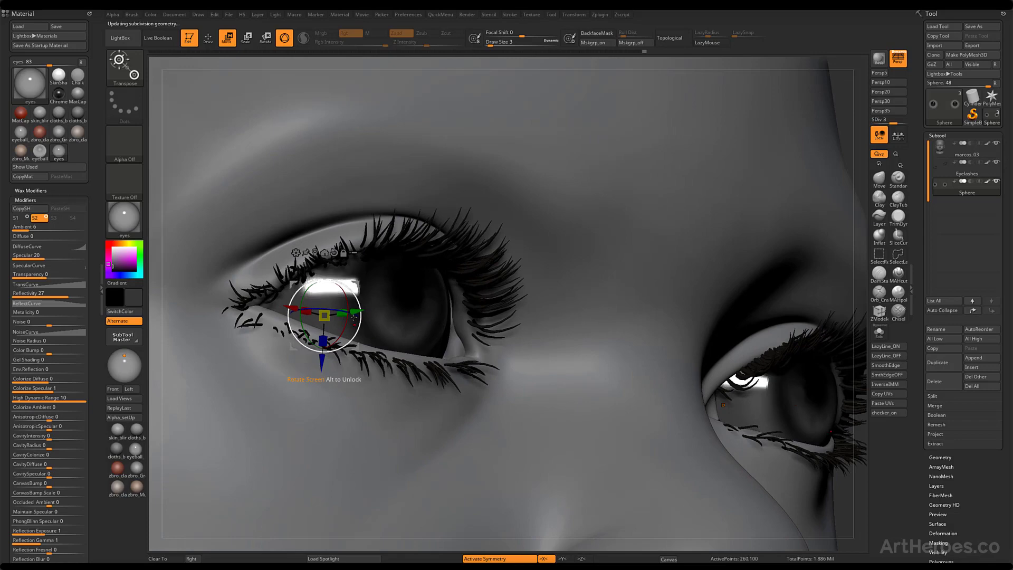
left_click_drag(357, 311, 360, 311)
left_click_drag(842, 142, 818, 145)
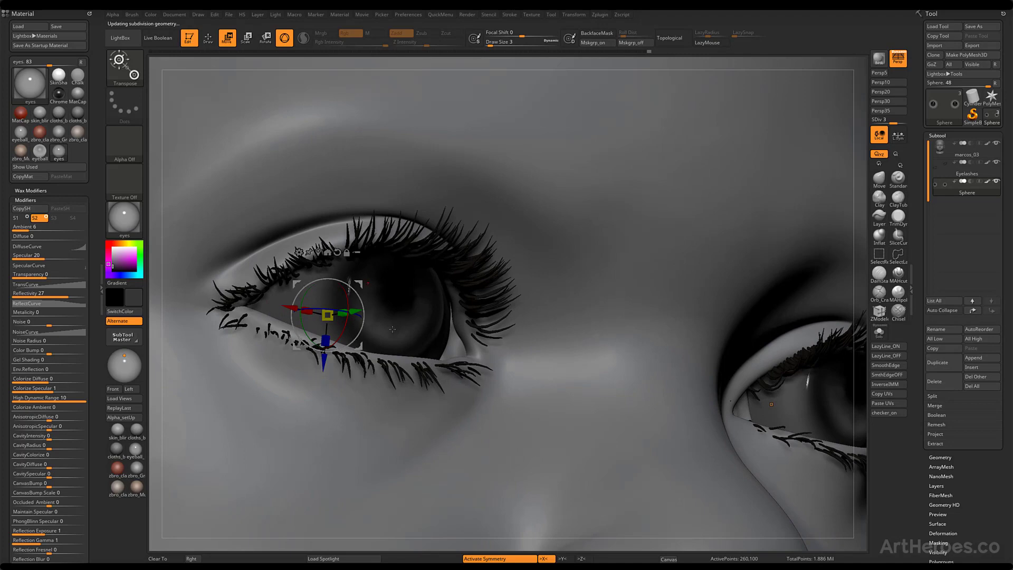
left_click_drag(860, 113, 549, 79, "alt")
left_click_drag(637, 246, 636, 255, "shift")
key("q")
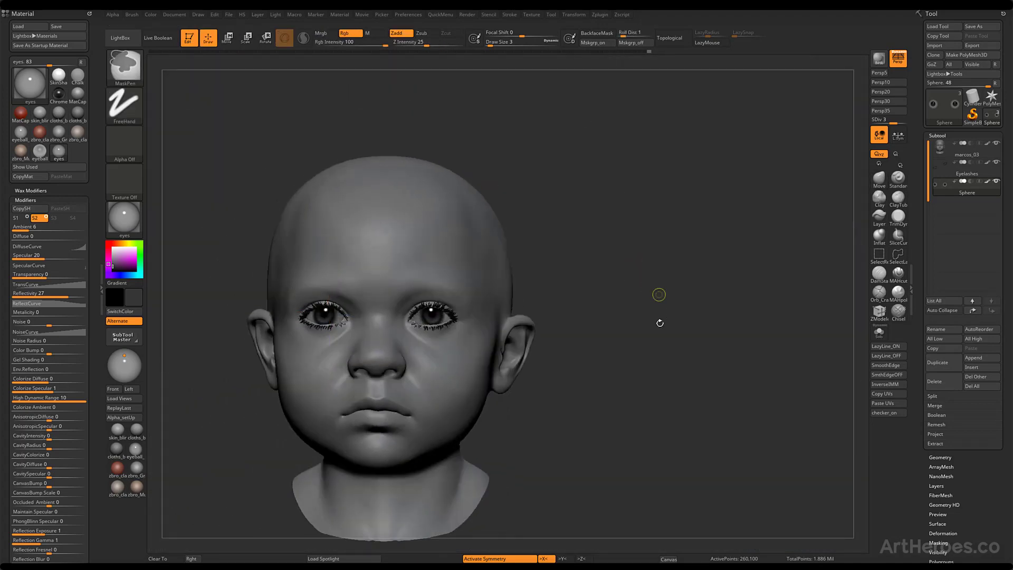
mouse_move(658, 293)
left_mouse_down()
mouse_move(717, 318)
mouse_move(708, 330)
mouse_move(712, 323)
left_mouse_up()
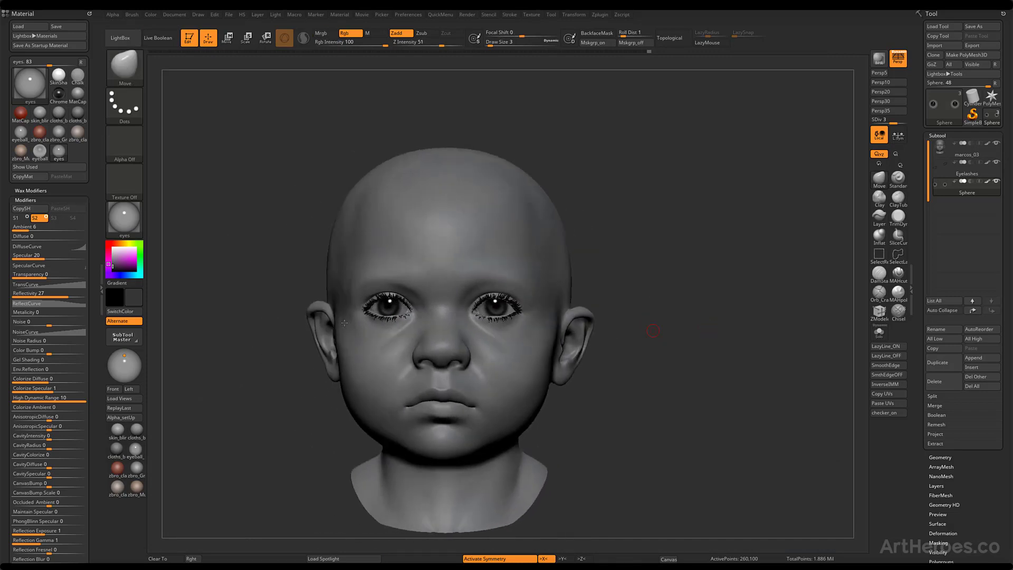
Step: Edit the end of the eyes material's specular curve to tighten the eye highlight and render the head
left_click(52, 265)
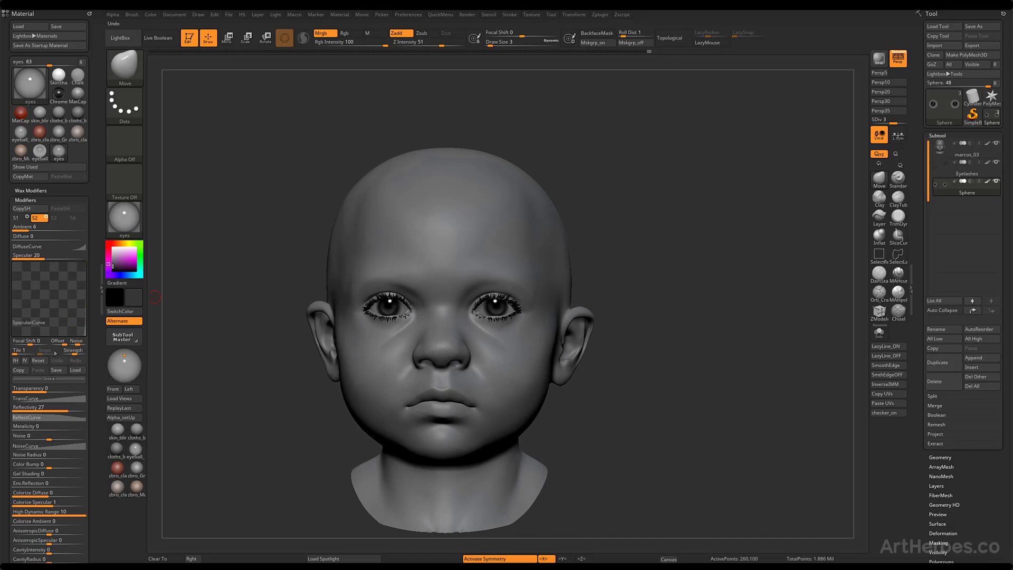
left_click(85, 322)
left_click_drag(84, 322, 86, 322)
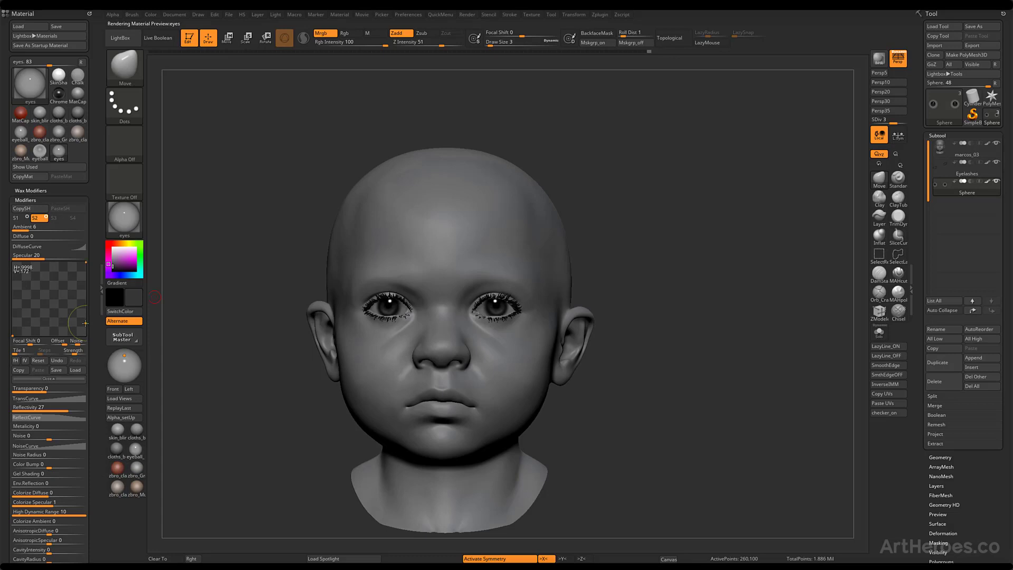
left_click_drag(637, 354, 669, 350)
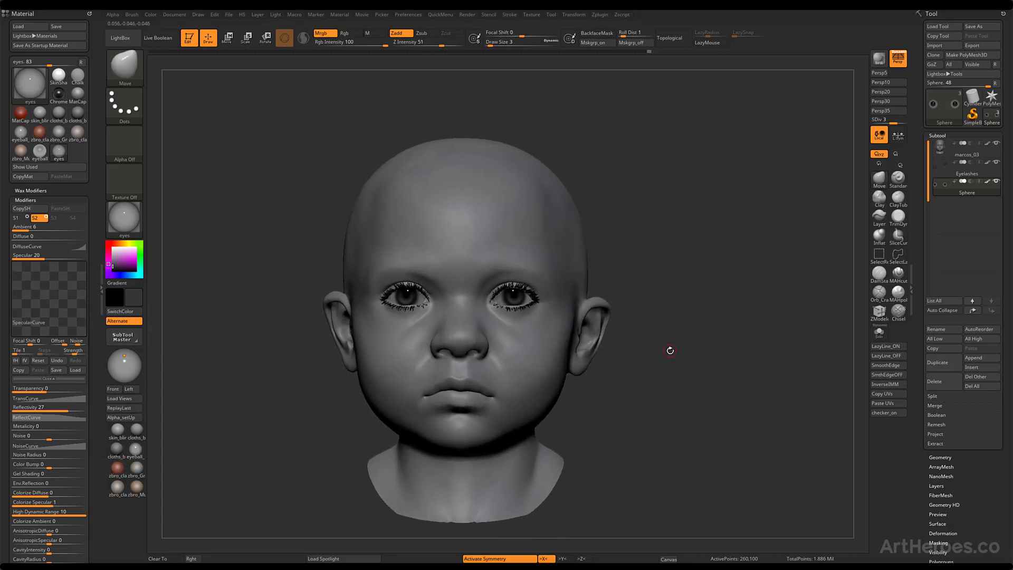
key("shift")
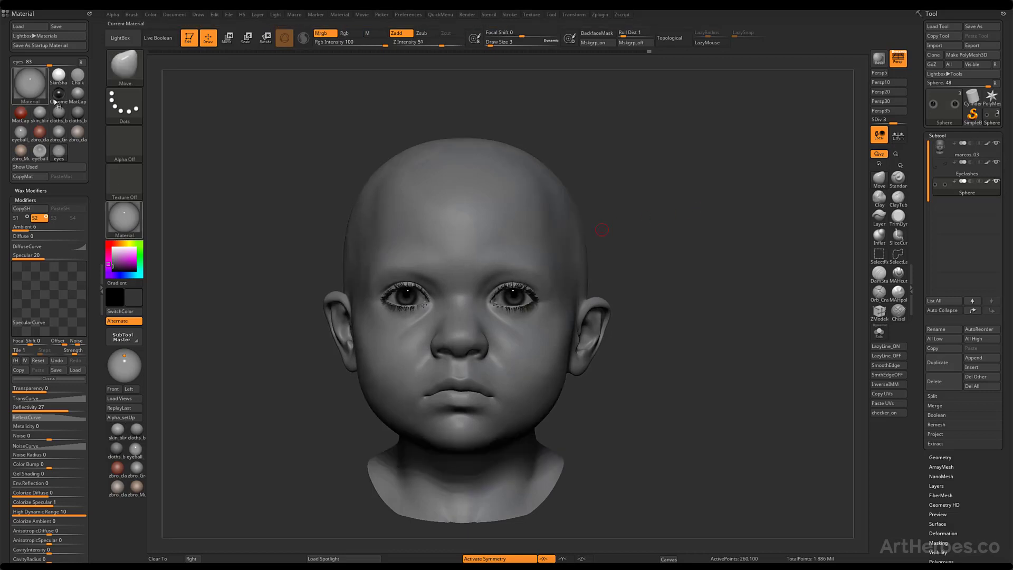
Step: Try a Shadow value of 97 in the eyes material's environment settings with a render, and return it to 50
scroll(95, 227, "down", 10)
scroll(96, 227, "up", 4)
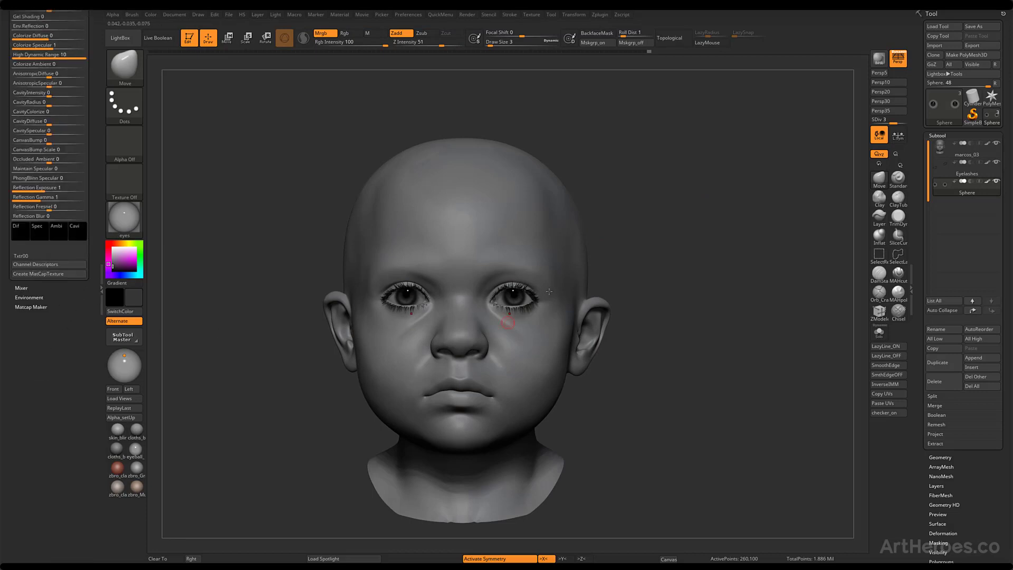
left_click(28, 297)
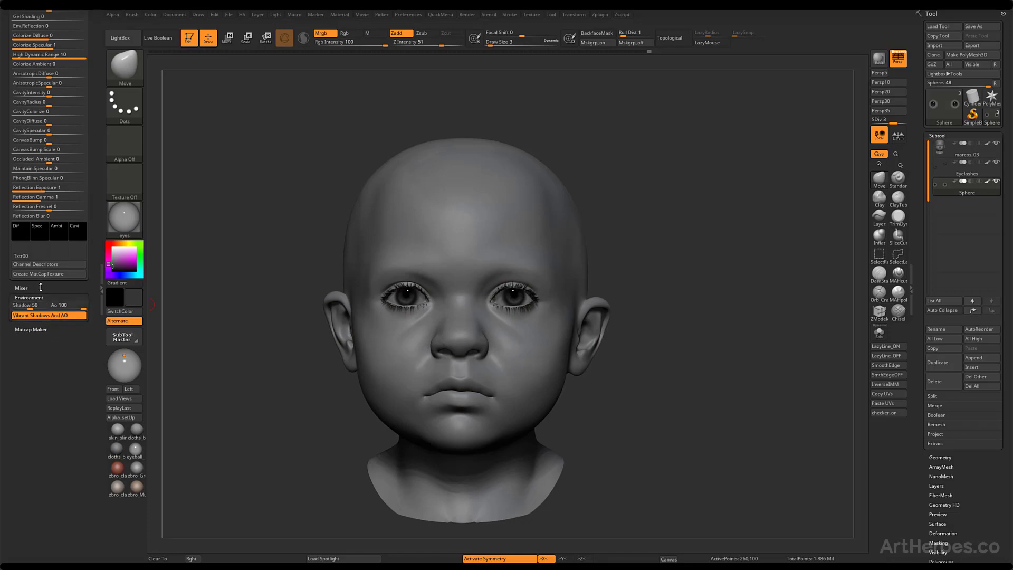
left_click_drag(41, 287, 30, 416)
scroll(30, 418, "down", 5)
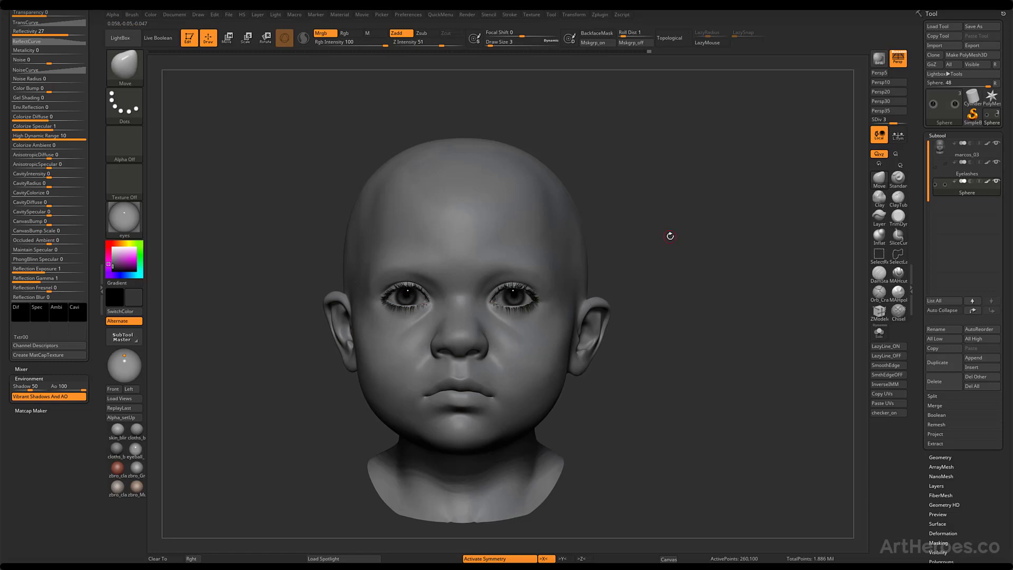
left_click_drag(30, 388, 44, 387)
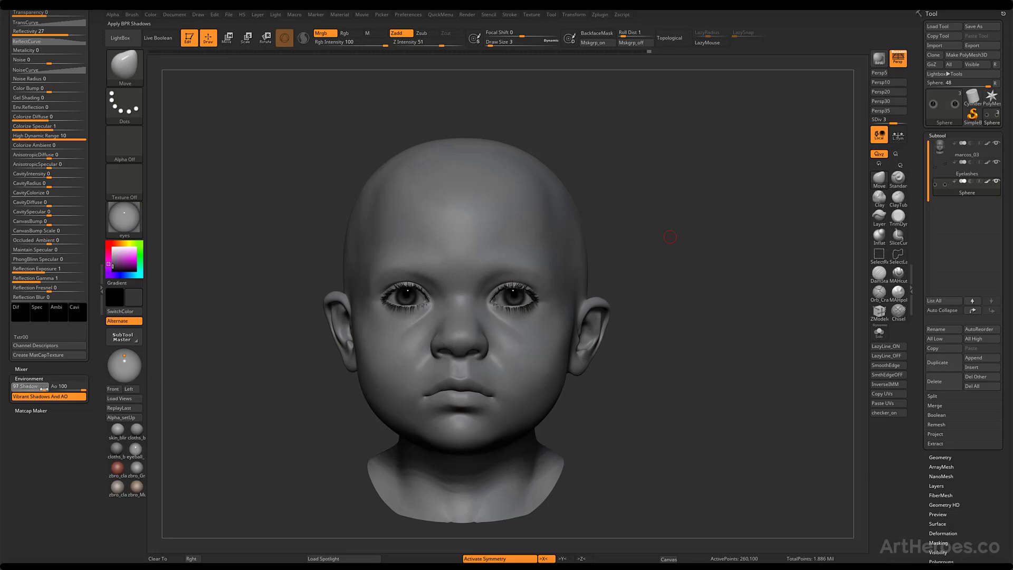
key("shift")
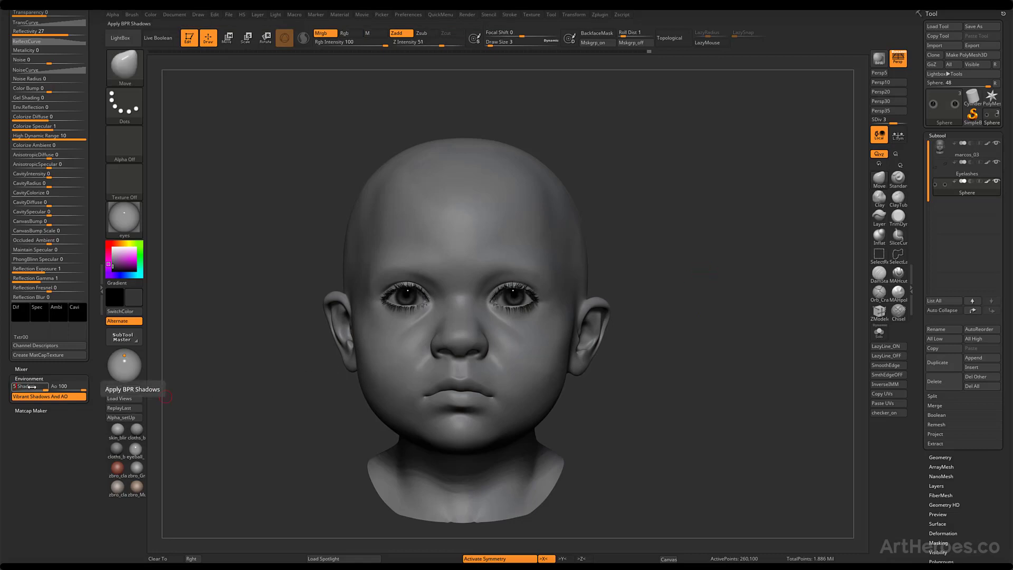
key("shift+r")
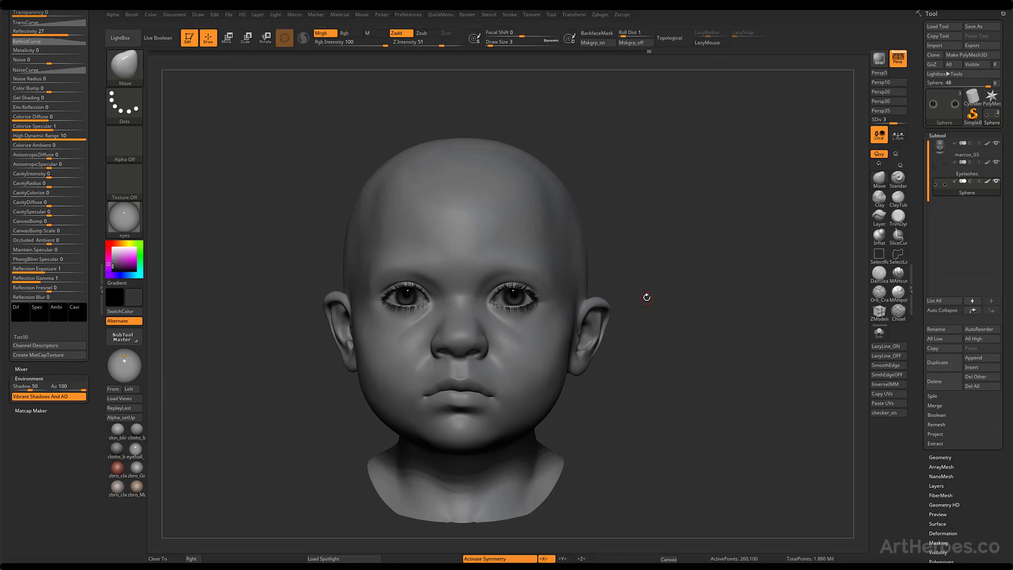
Step: Try a lower AO value in the eyes material's environment settings with a render, and return it to 100
left_click_drag(79, 386, 50, 385)
key("shift")
key("shift+r")
left_click_drag(80, 386, 91, 386)
key("shift+r")
mouse_move(691, 344)
left_mouse_down()
mouse_move(703, 350)
mouse_move(687, 353)
left_mouse_up()
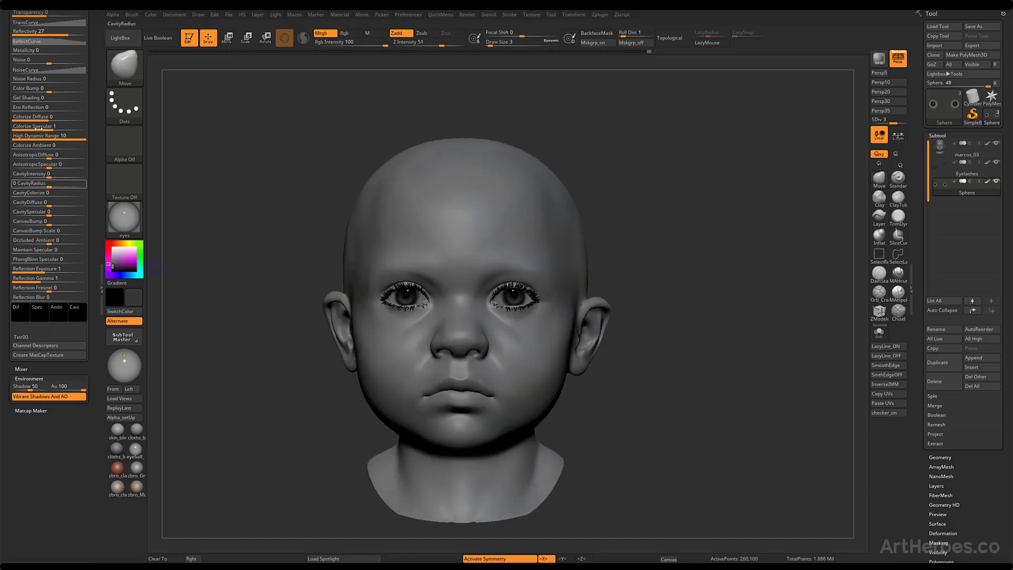
left_click_drag(99, 83, 100, 228)
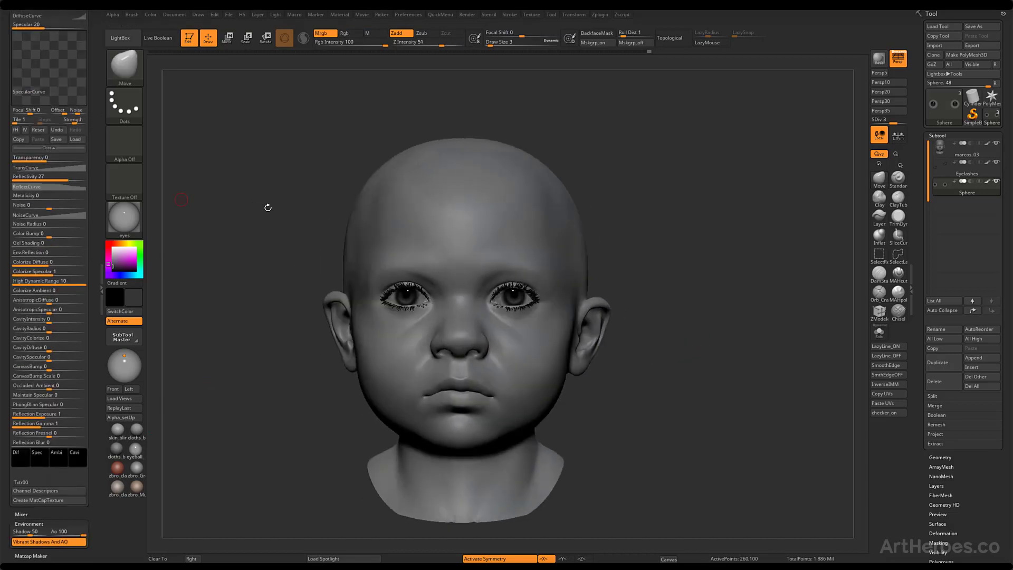